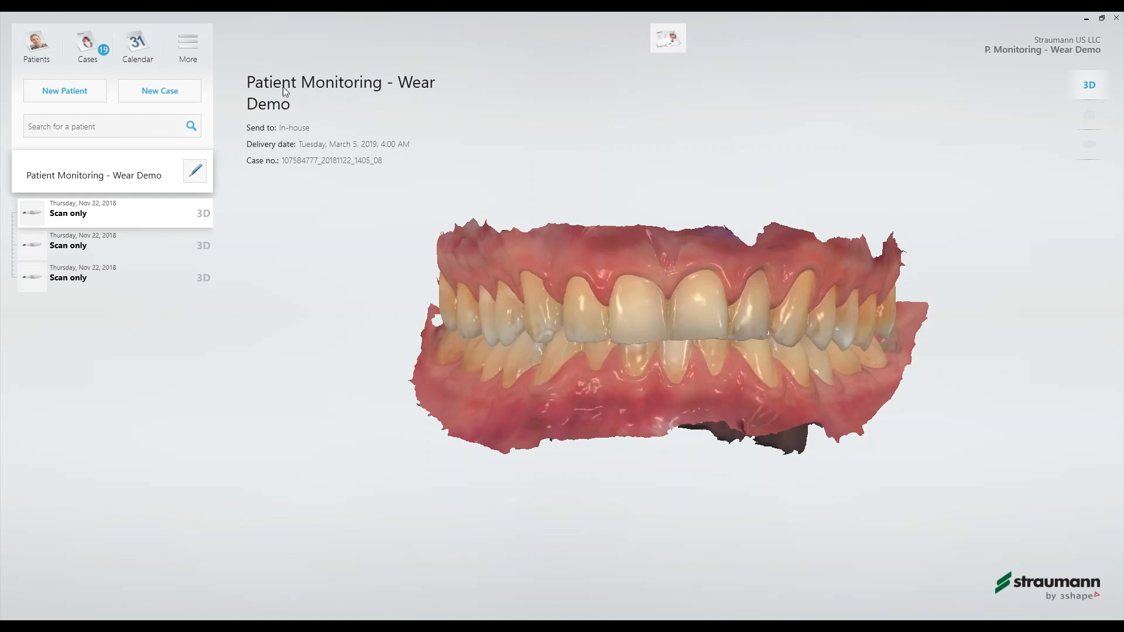
# - Open the scan comparison for the first listed scan case and change the older comparison scan to 25 Apr 2017
pyautogui.moveTo(723, 330)
pyautogui.mouseDown(button='right')
pyautogui.moveTo(700, 333)
pyautogui.moveTo(725, 335)
pyautogui.mouseUp(button='right')
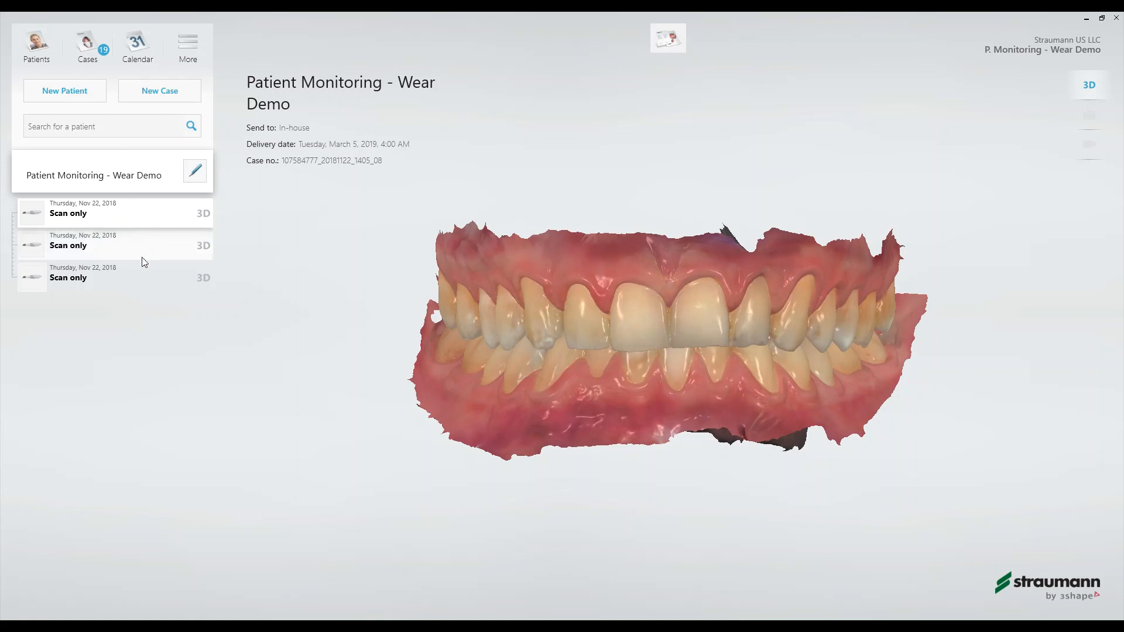
pyautogui.click(138, 220)
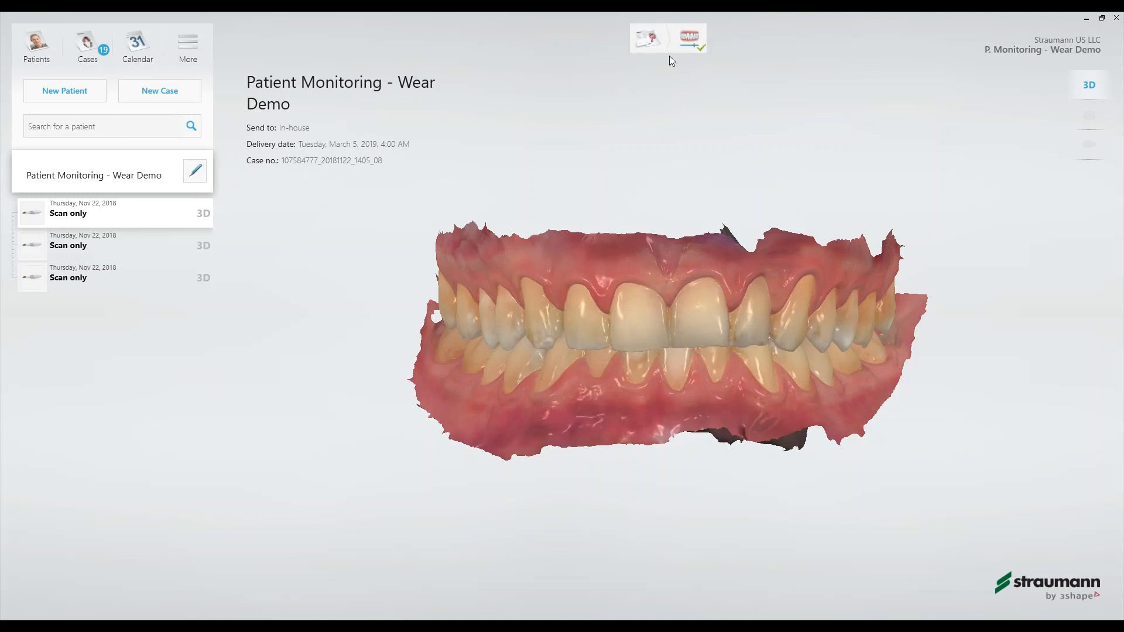
pyautogui.click(696, 38)
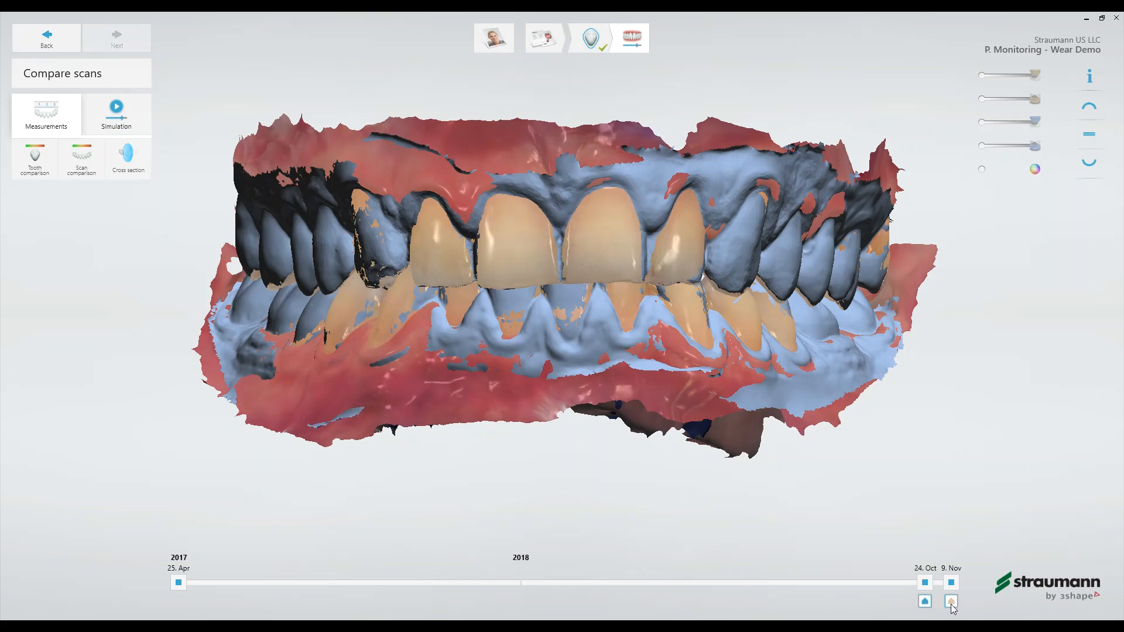
pyautogui.moveTo(925, 602); pyautogui.dragTo(179, 601)
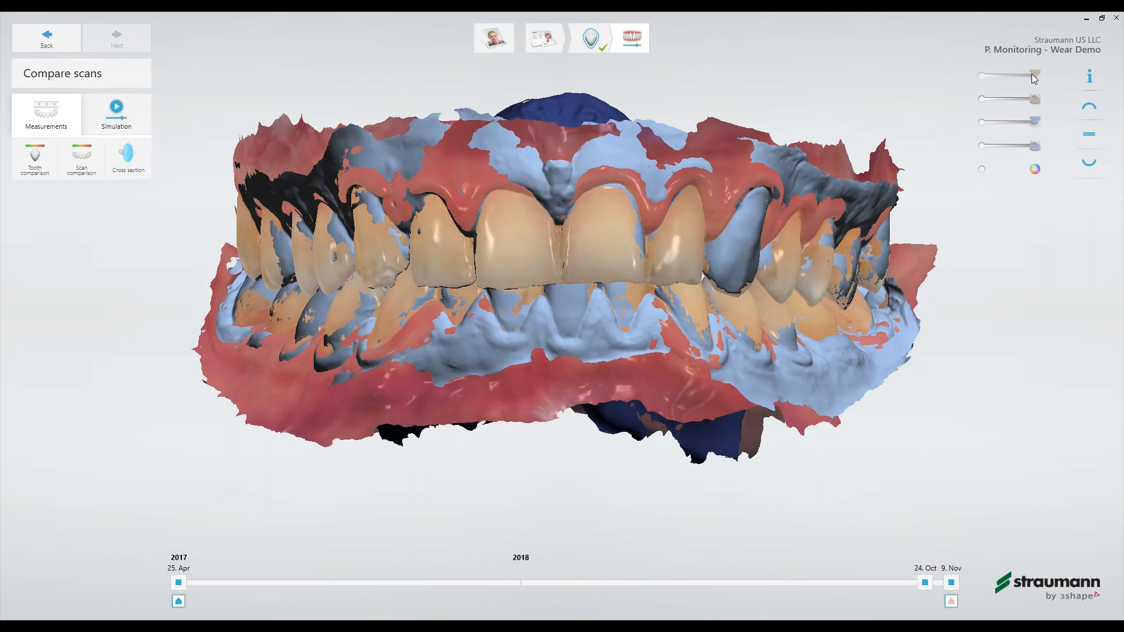
# - Hide and restore the 9 Nov scan's upper jaw, and switch the scans' texture colours off and back on
pyautogui.moveTo(1034, 78); pyautogui.dragTo(982, 85)
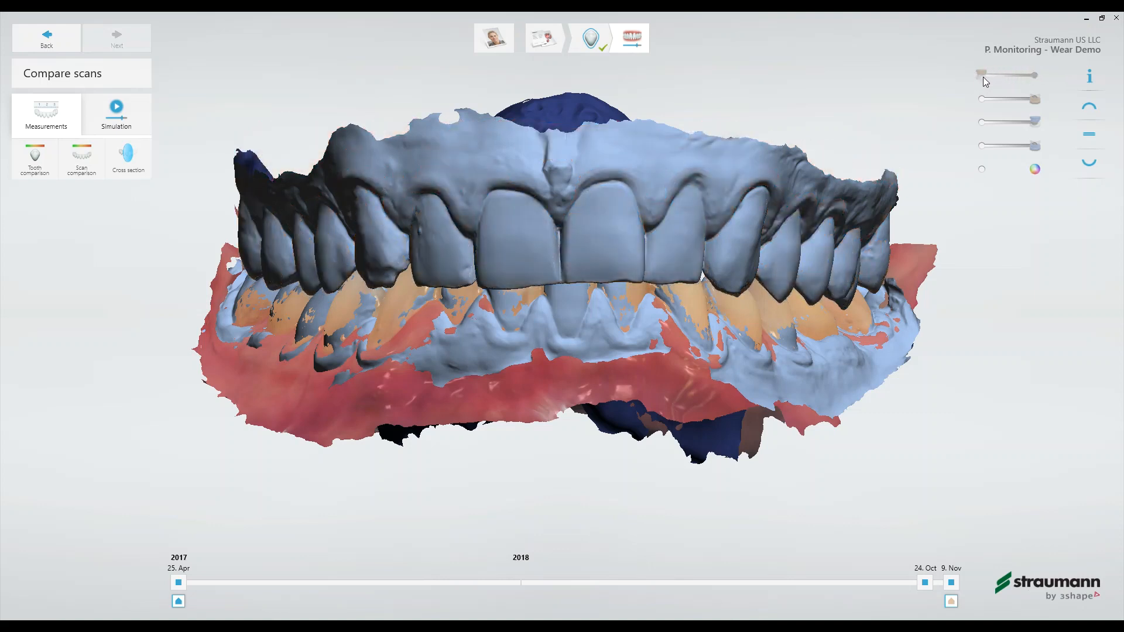
pyautogui.moveTo(982, 76); pyautogui.dragTo(1036, 149)
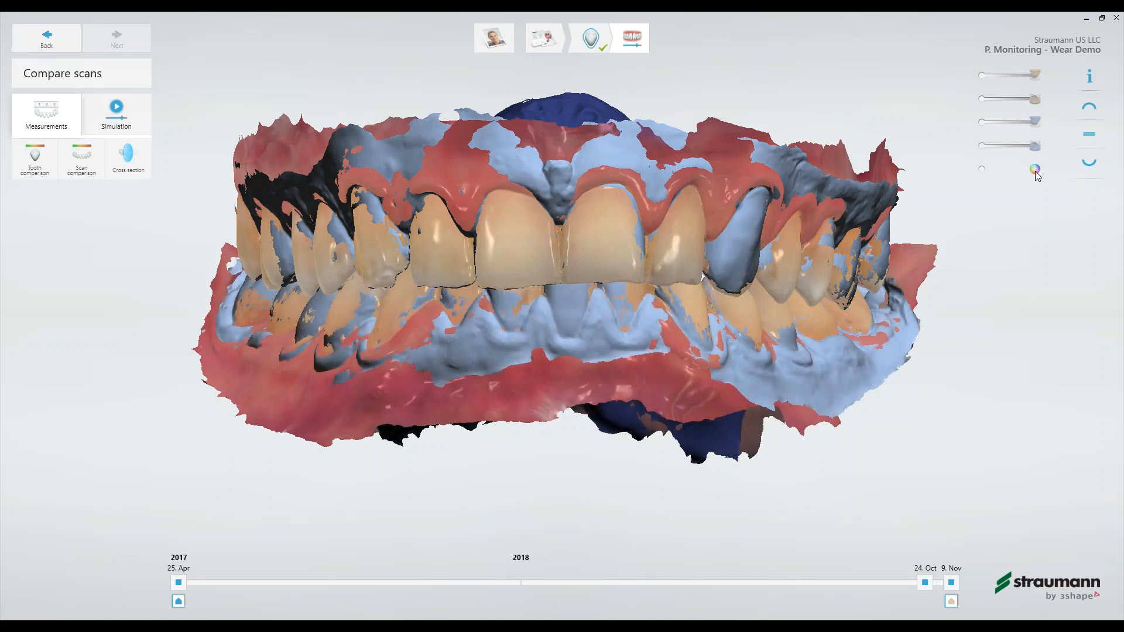
pyautogui.click(1034, 171)
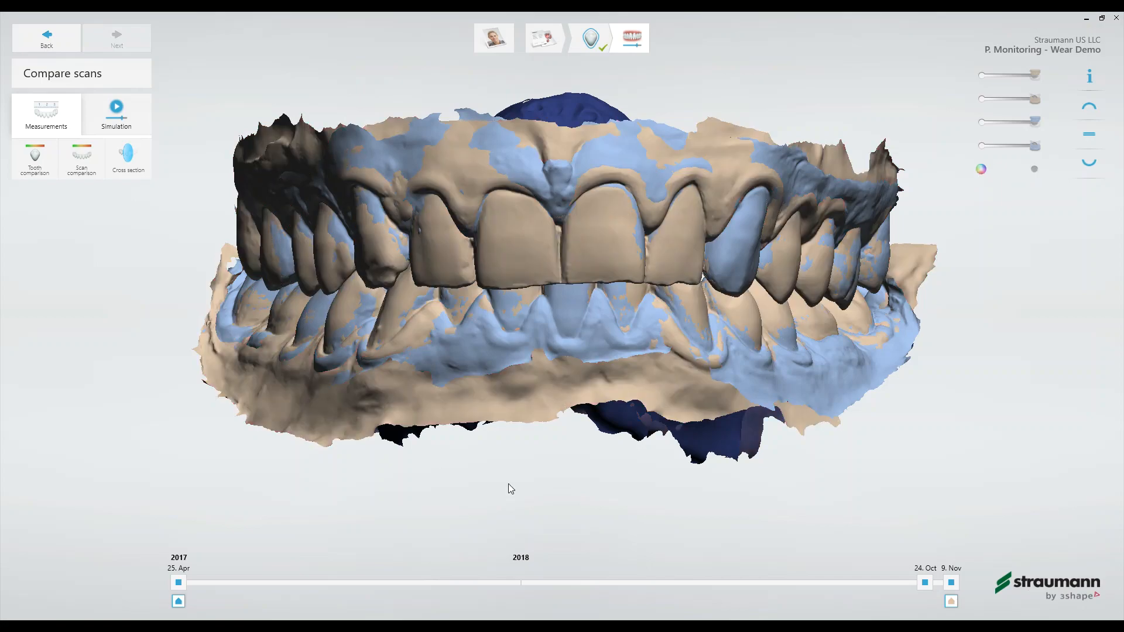
pyautogui.moveTo(607, 250); pyautogui.dragTo(683, 282, button='right')
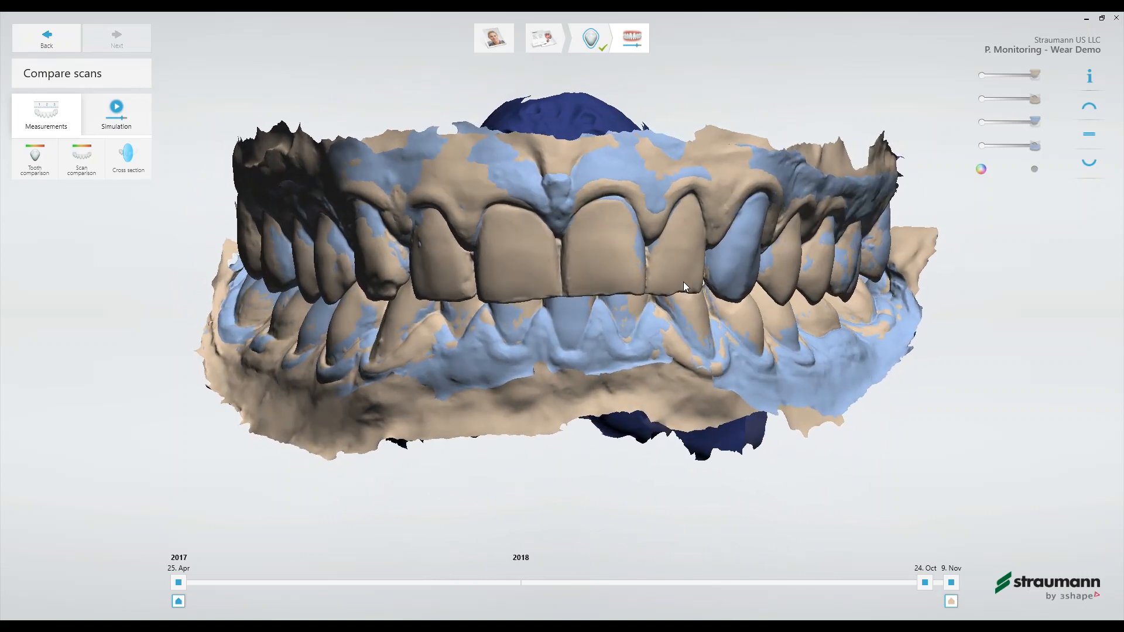
pyautogui.click(982, 170)
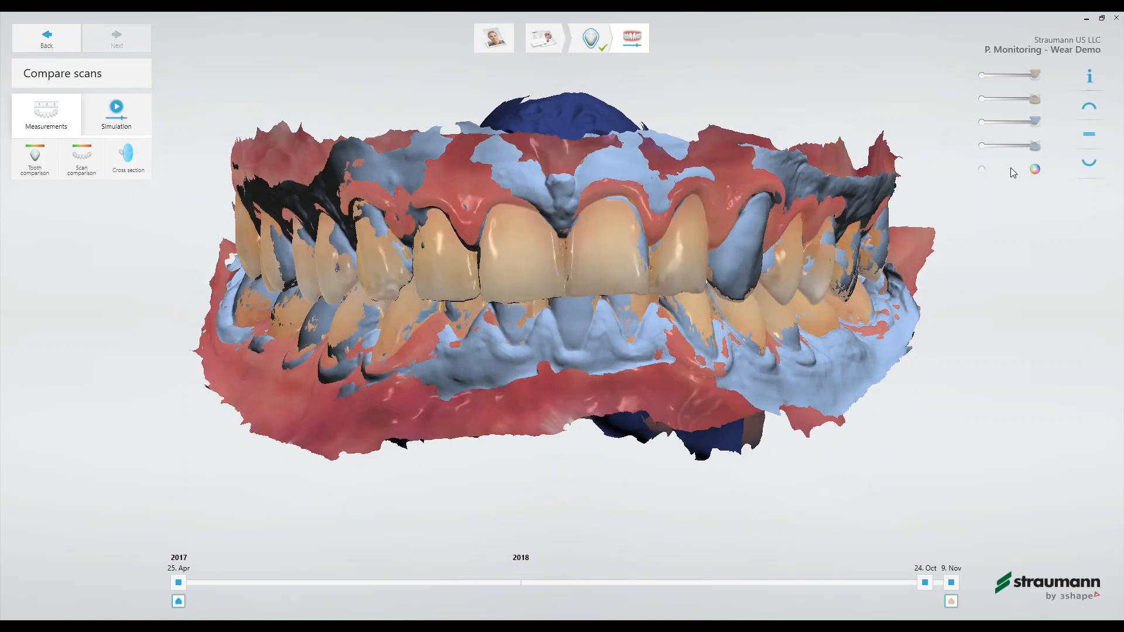
# - View the overlaid scans from the upper occlusal, lower occlusal and front directions
pyautogui.click(1089, 108)
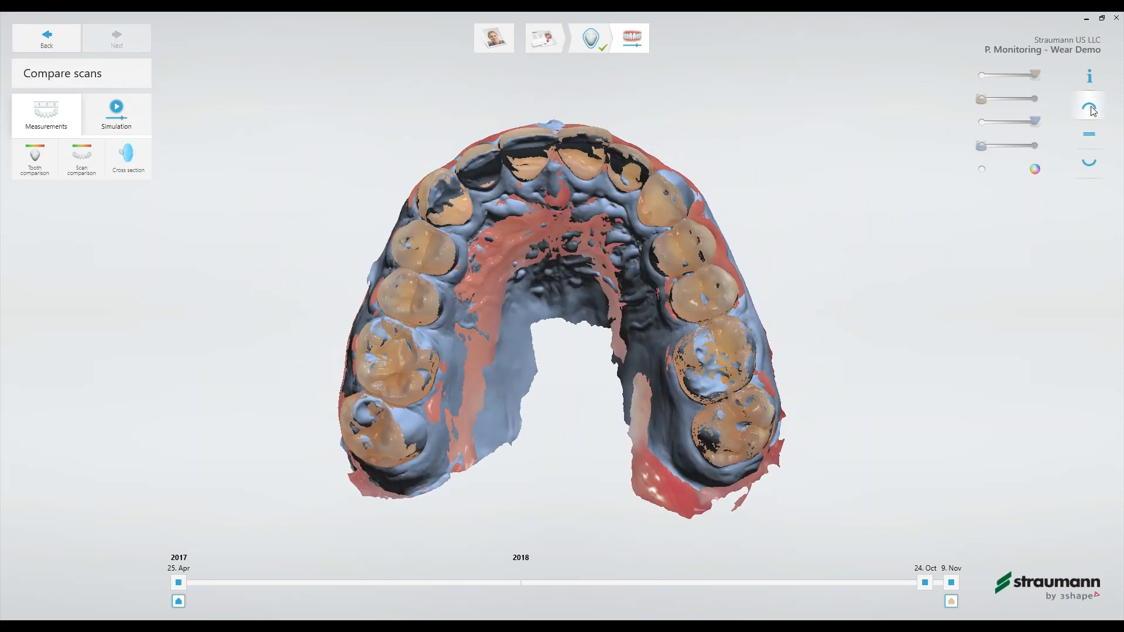
pyautogui.click(1092, 170)
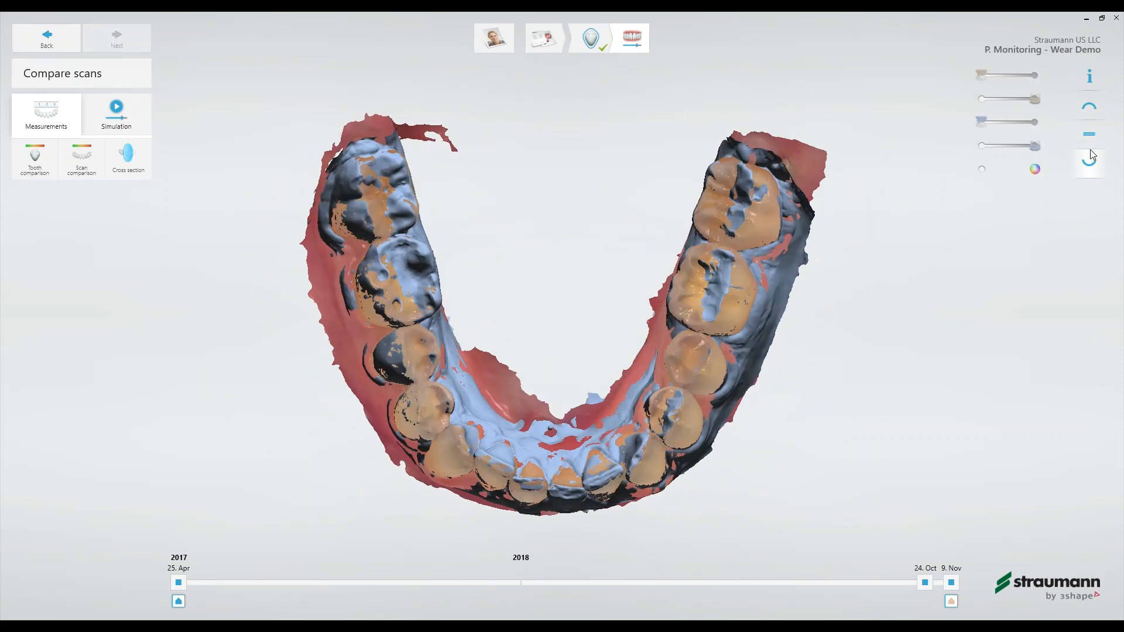
pyautogui.click(1090, 143)
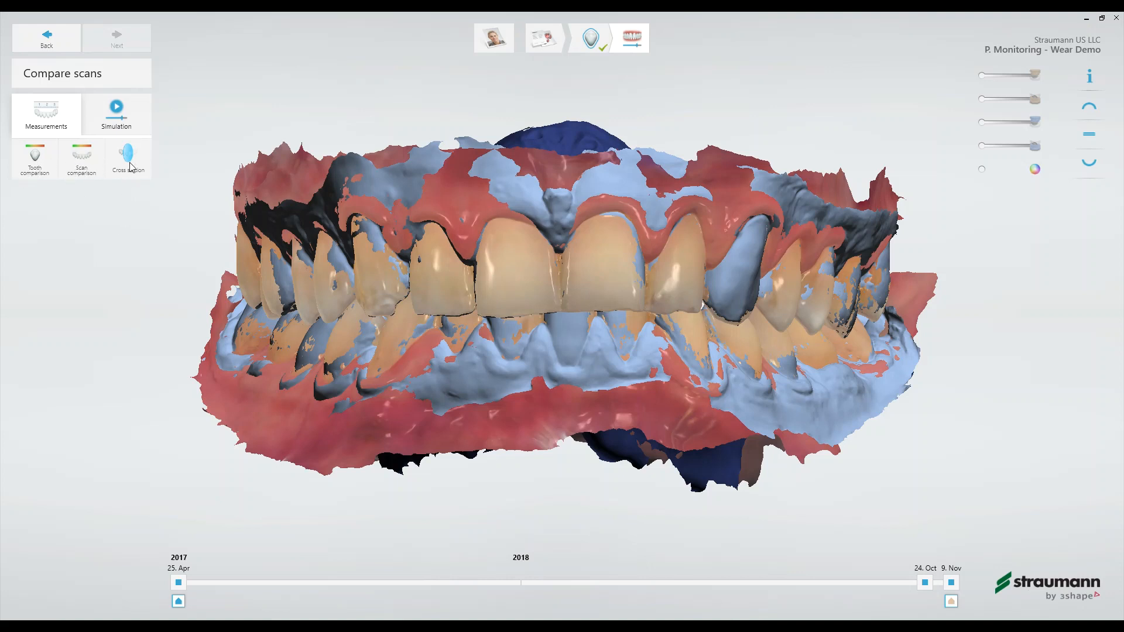
# - Run a tooth comparison of the 25 Apr 2017 and 9 Nov scans and show the upper arch from the occlusal side
pyautogui.click(29, 165)
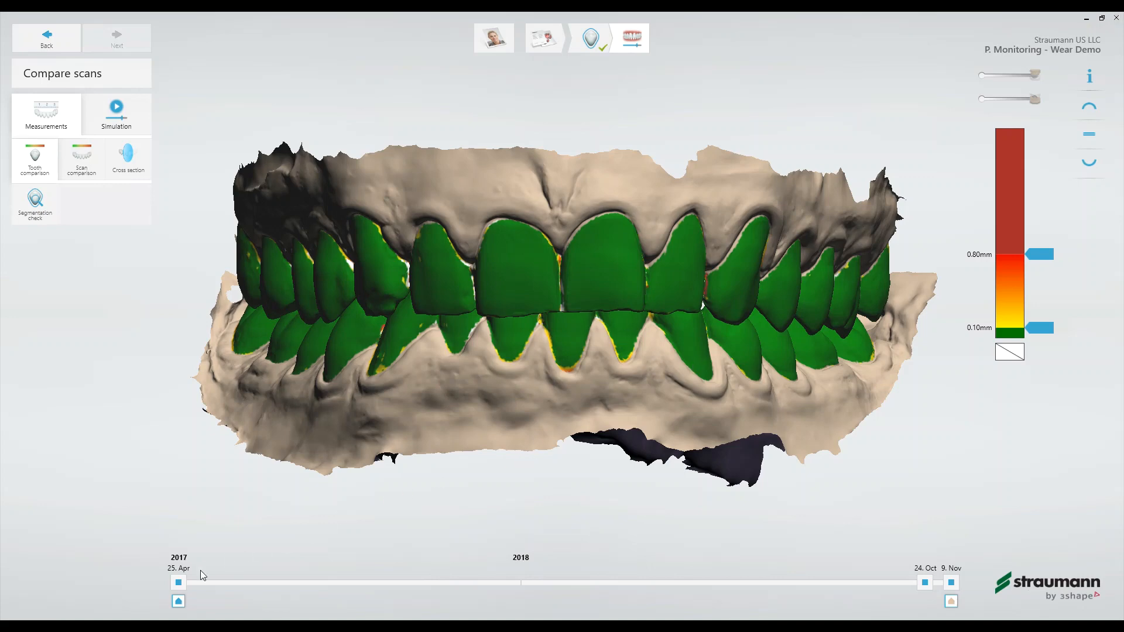
pyautogui.moveTo(179, 602)
pyautogui.mouseDown()
pyautogui.moveTo(611, 601)
pyautogui.moveTo(896, 584)
pyautogui.moveTo(928, 602)
pyautogui.moveTo(179, 594)
pyautogui.mouseUp()
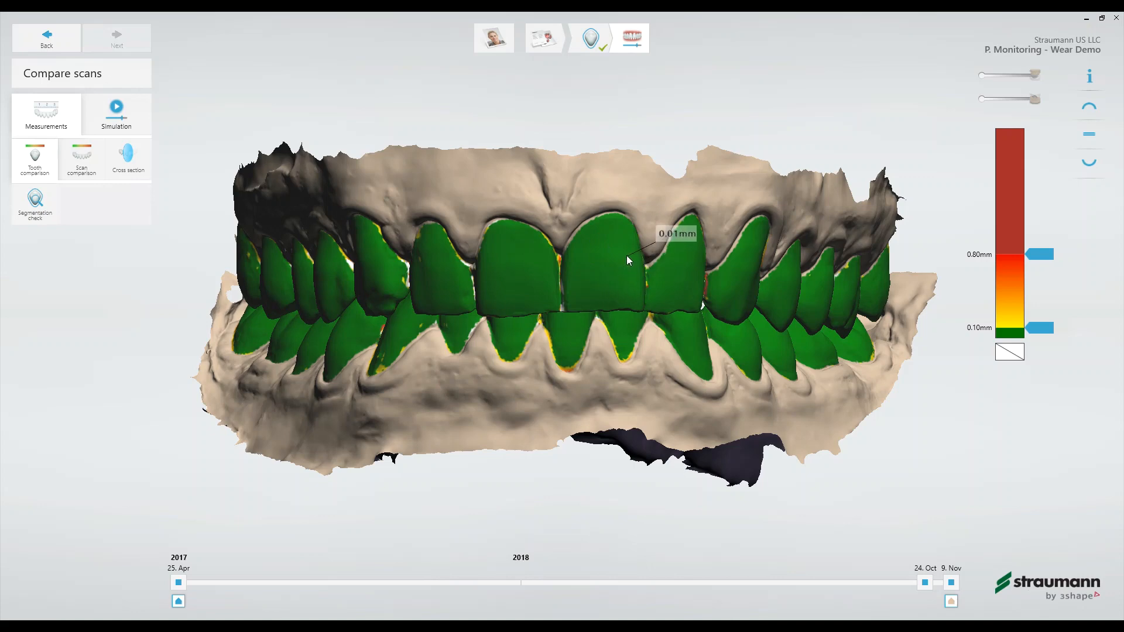
pyautogui.click(1090, 108)
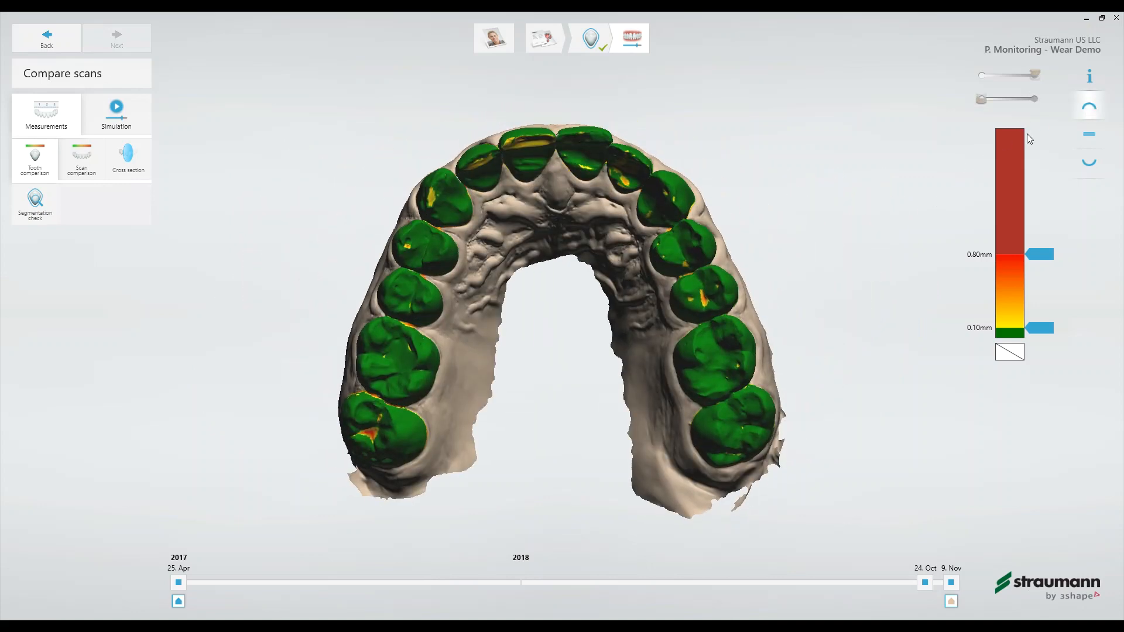
pyautogui.scroll(2, 591, 338)
pyautogui.moveTo(557, 326); pyautogui.dragTo(544, 285, button='right')
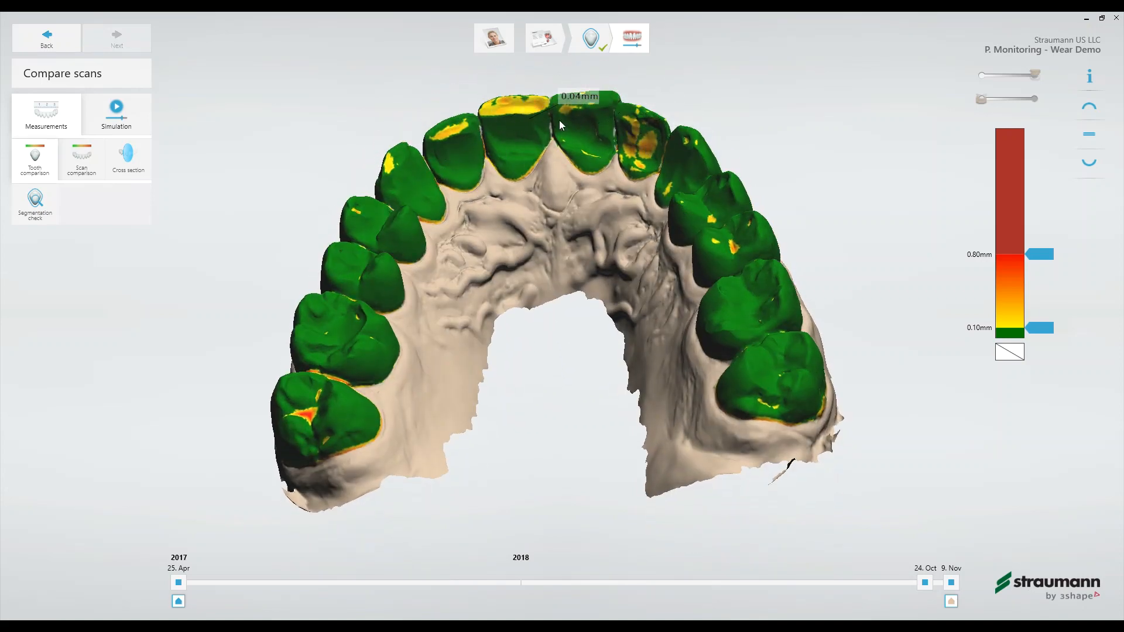
pyautogui.moveTo(650, 188); pyautogui.dragTo(684, 177, button='right')
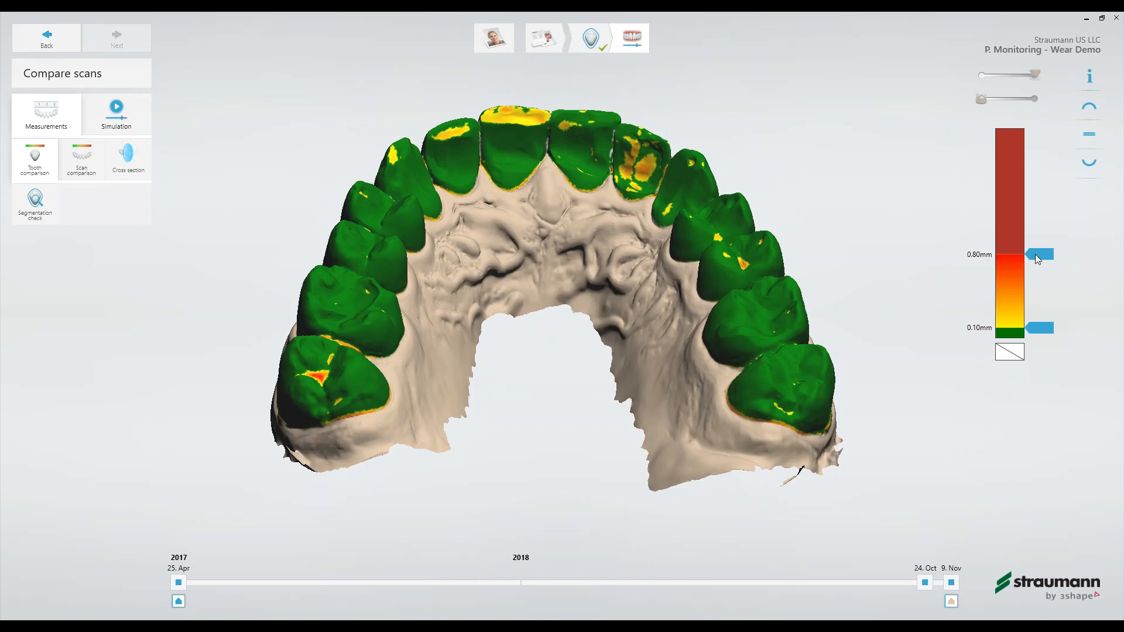
# - Set the upper limit of the deviation colour scale to 0.50 mm and inspect the worn upper lateral incisor up close
pyautogui.moveTo(1035, 254); pyautogui.dragTo(1032, 286)
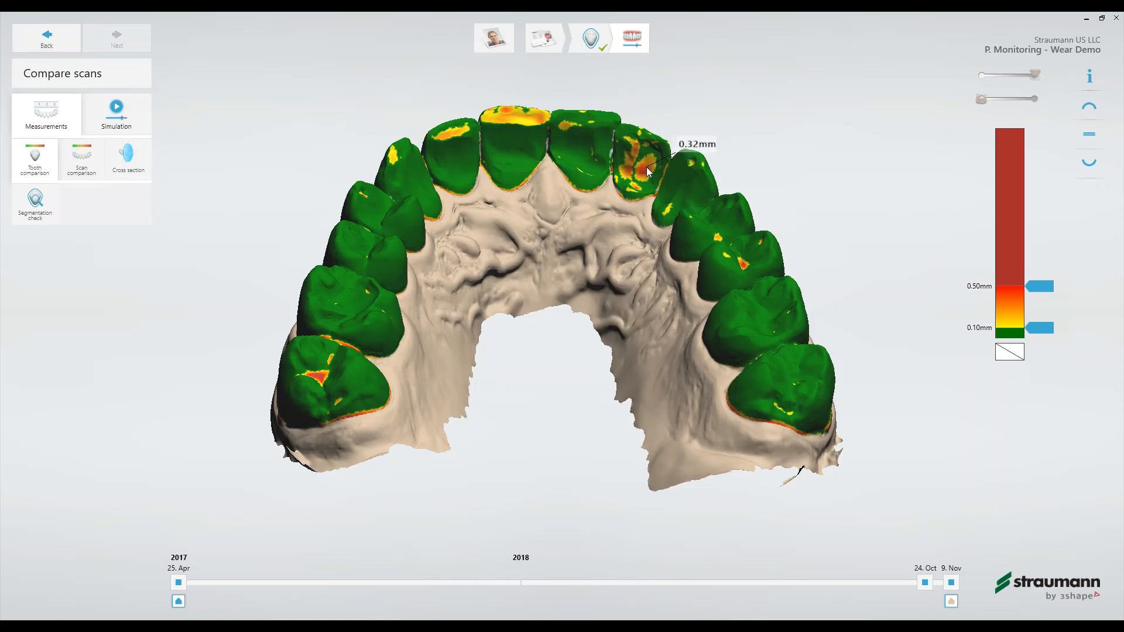
pyautogui.scroll(4, 645, 171)
pyautogui.scroll(3, 645, 171)
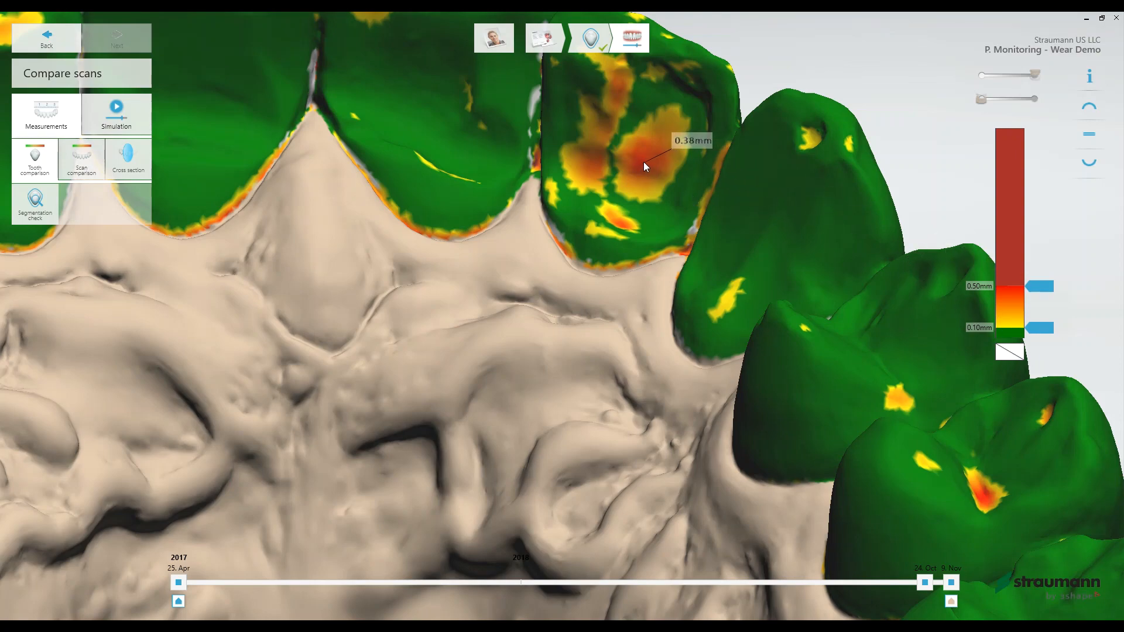
pyautogui.scroll(-5, 647, 166)
pyautogui.scroll(-4, 497, 189)
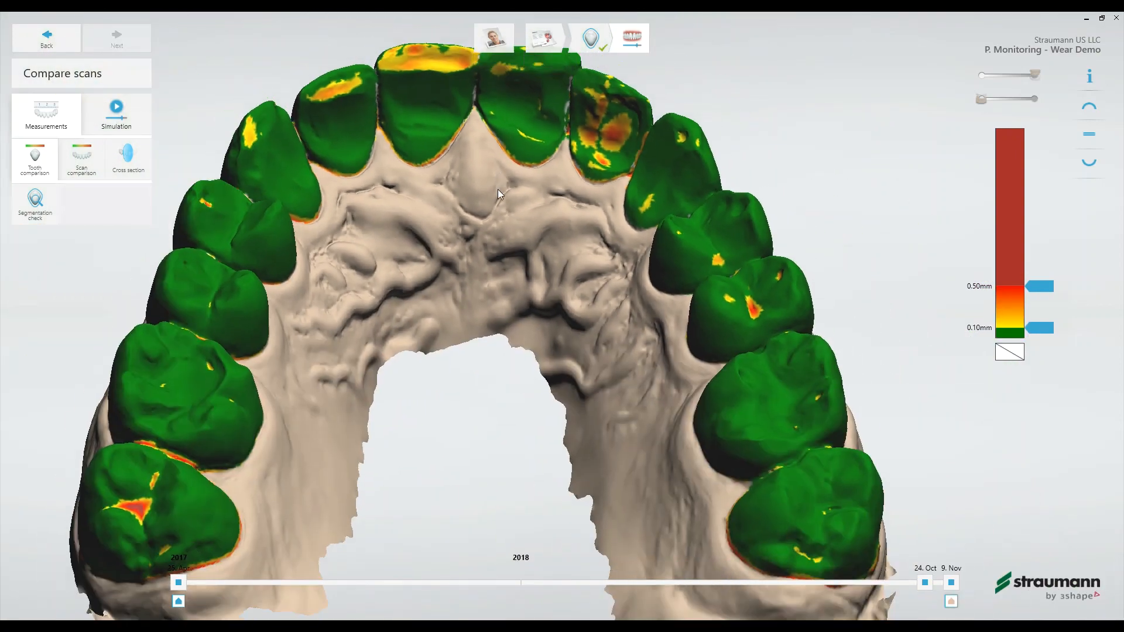
# - Examine the tooth comparison colours on the front of the upper arch and on the lower incisors' edges
pyautogui.moveTo(497, 188); pyautogui.dragTo(518, 306, button='middle')
pyautogui.moveTo(518, 306); pyautogui.dragTo(508, 484, button='right')
pyautogui.moveTo(508, 484); pyautogui.dragTo(539, 276, button='middle')
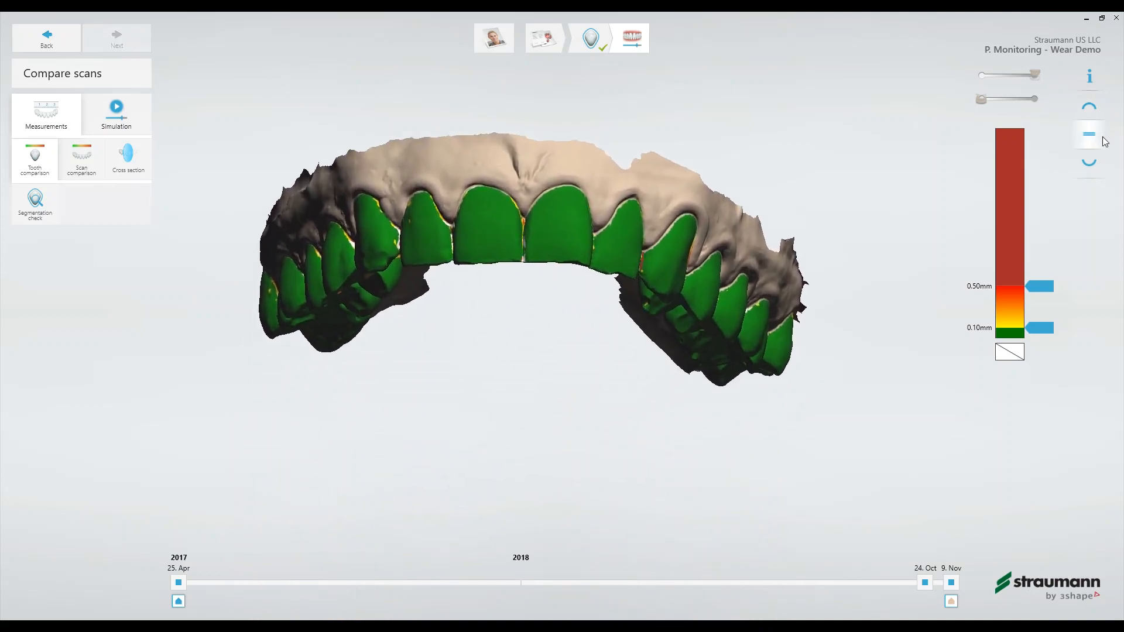
pyautogui.click(1089, 162)
pyautogui.moveTo(695, 332); pyautogui.dragTo(662, 416, button='right')
pyautogui.scroll(5, 560, 481)
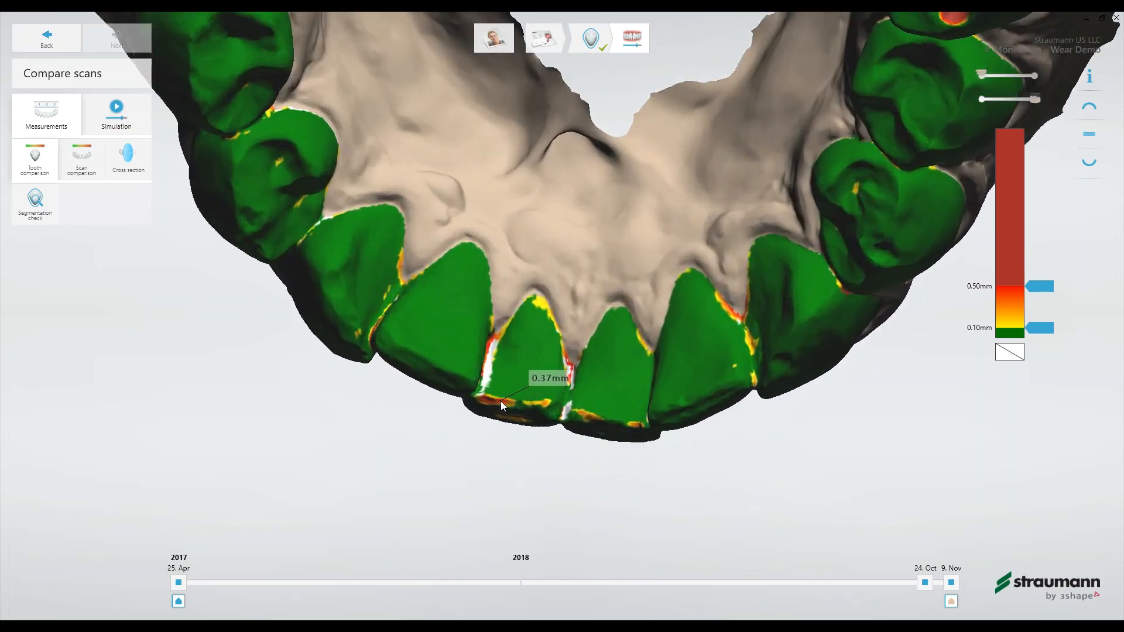
pyautogui.scroll(3, 504, 402)
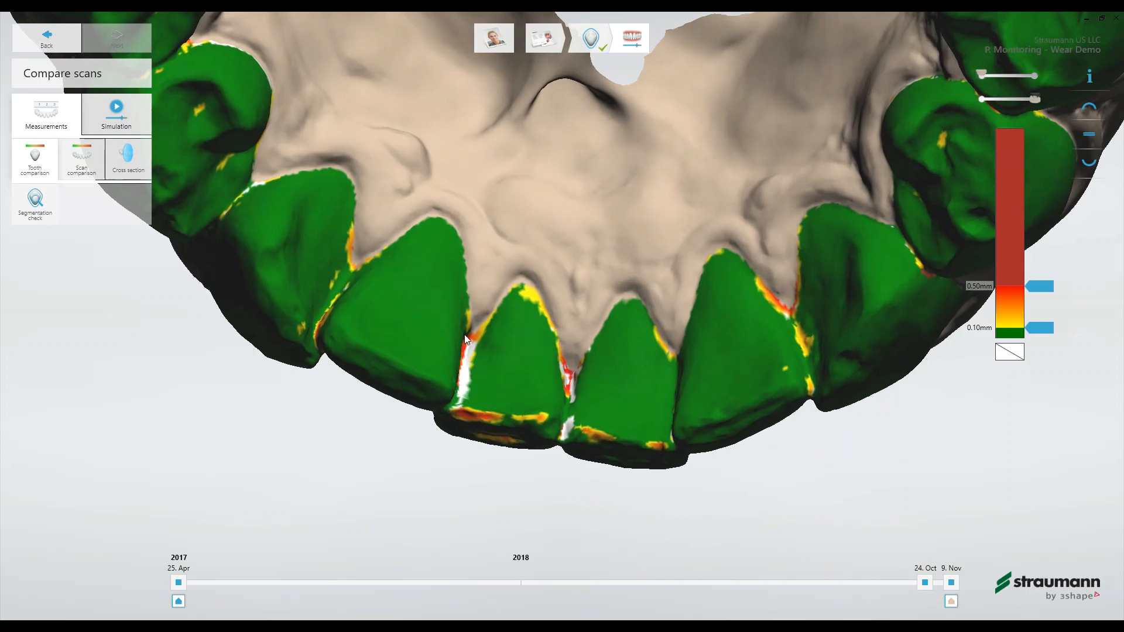
# - Open the 9 Nov 2018 scan's segmentation for editing from the segmentation check and examine its lower front teeth
pyautogui.click(34, 204)
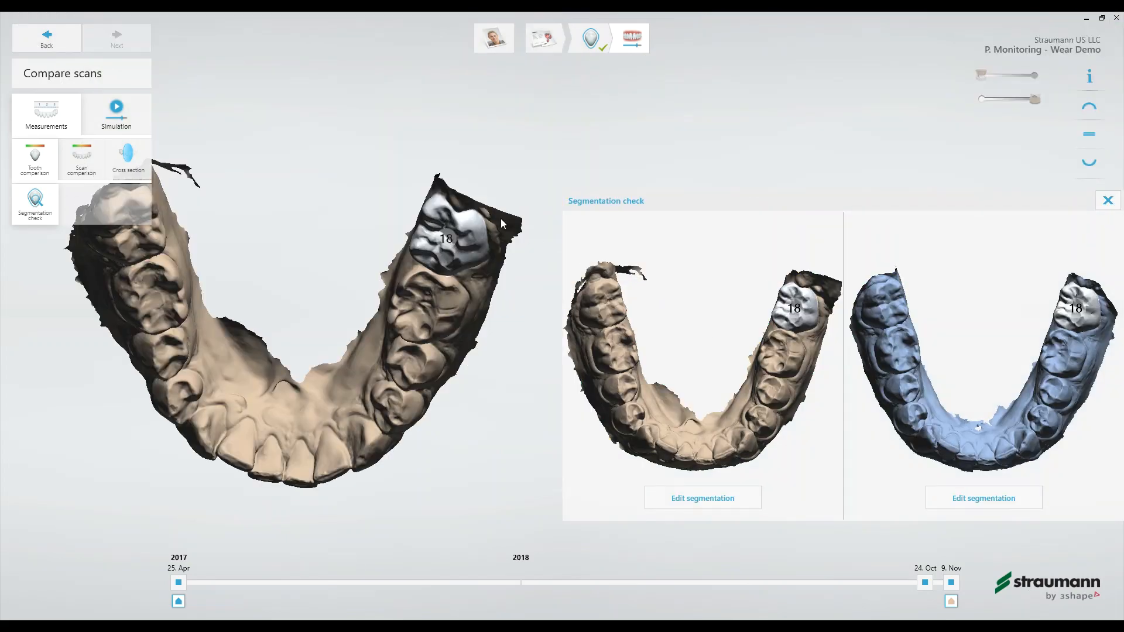
pyautogui.click(701, 501)
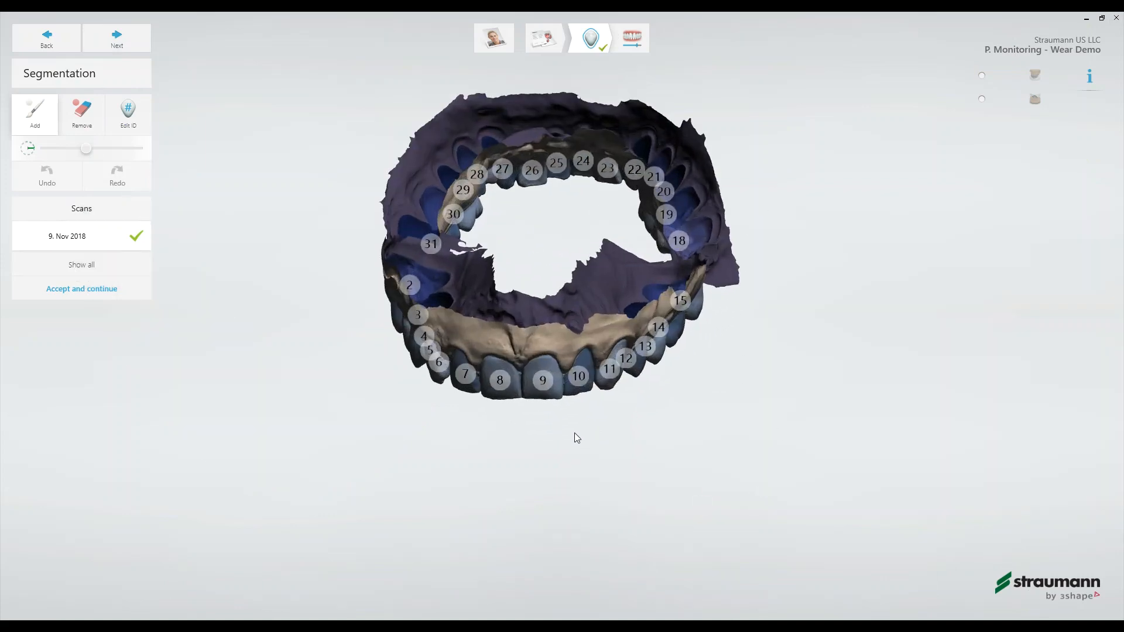
pyautogui.moveTo(587, 265); pyautogui.dragTo(570, 310, button='right')
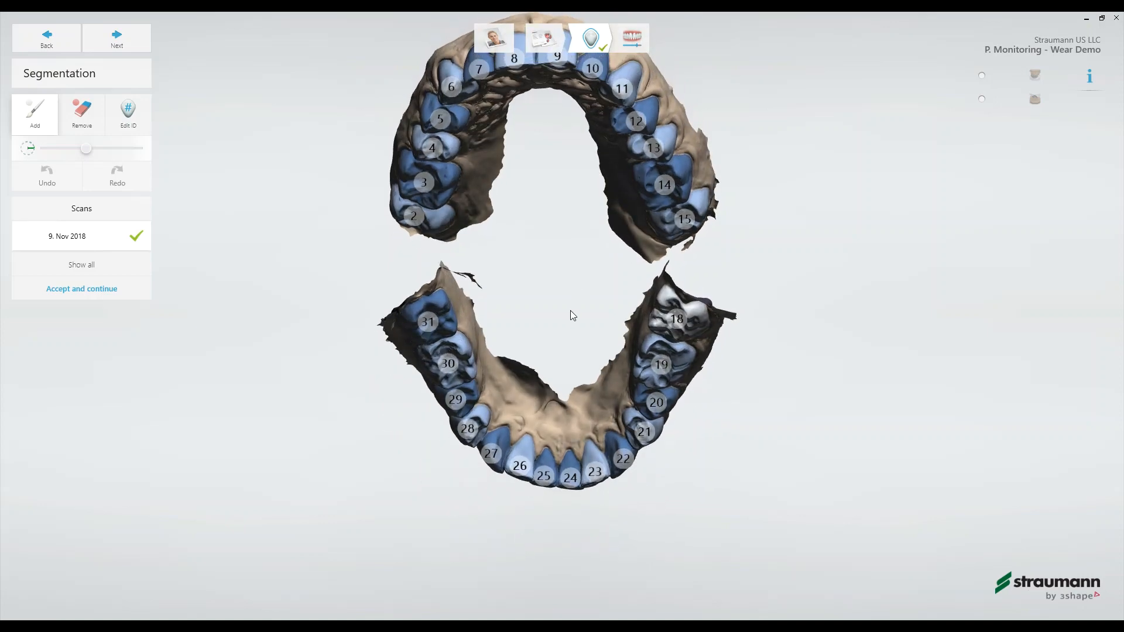
pyautogui.moveTo(546, 471); pyautogui.dragTo(557, 430, button='middle')
pyautogui.scroll(8, 557, 429)
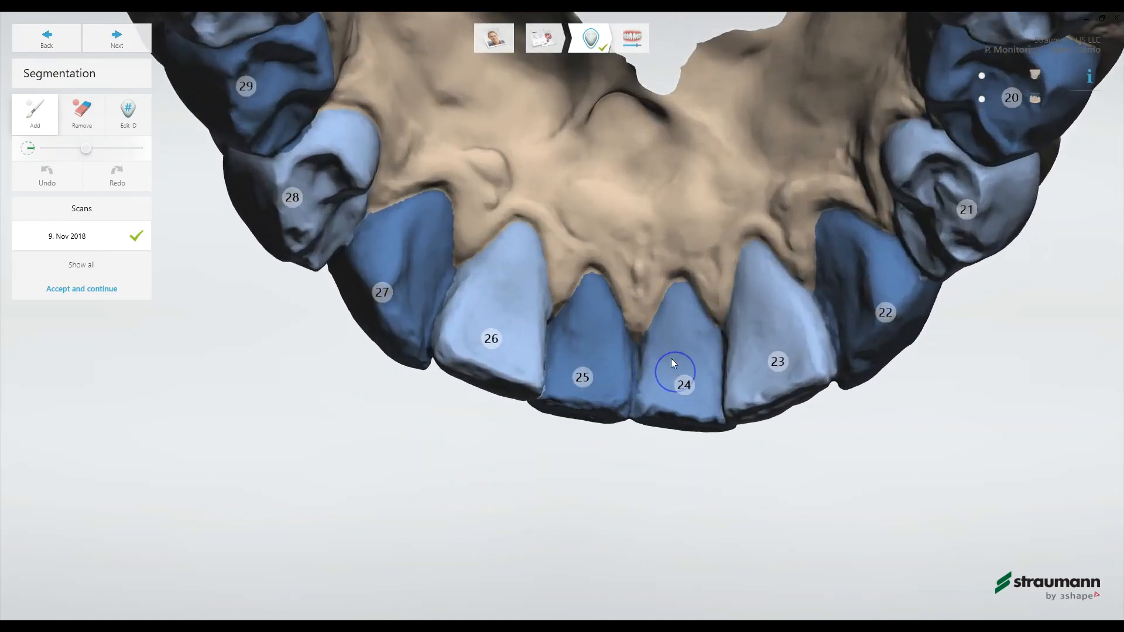
pyautogui.scroll(4, 694, 378)
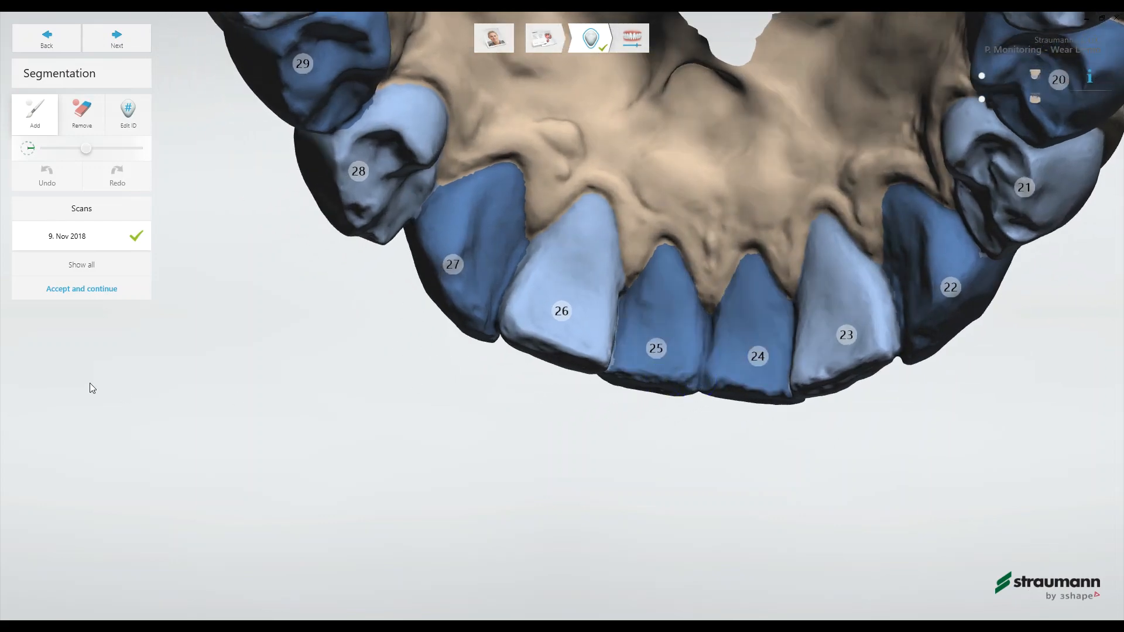
# - List all scans in the segmentation and examine the lower front teeth of the 24 Oct 2018 scan
pyautogui.click(85, 267)
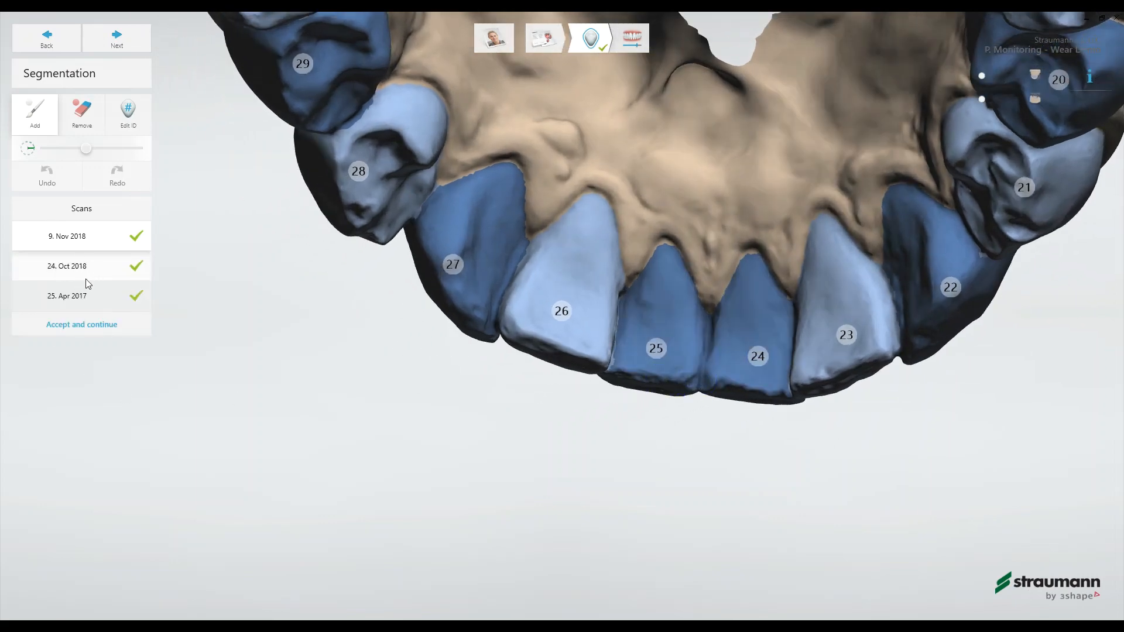
pyautogui.click(96, 275)
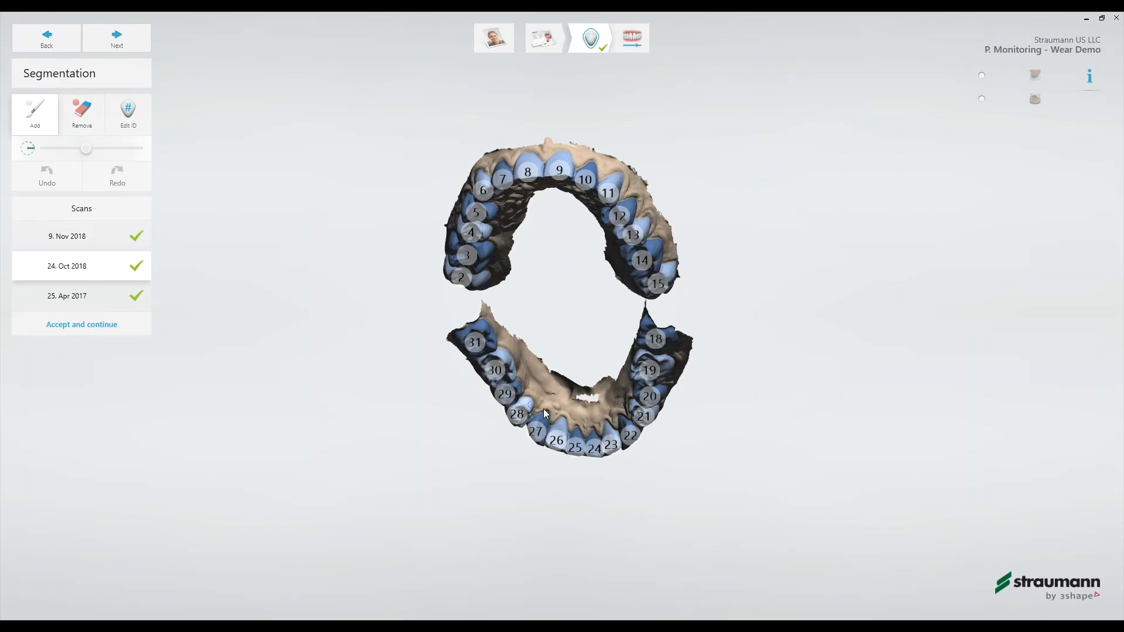
pyautogui.scroll(5, 584, 468)
pyautogui.scroll(5, 585, 464)
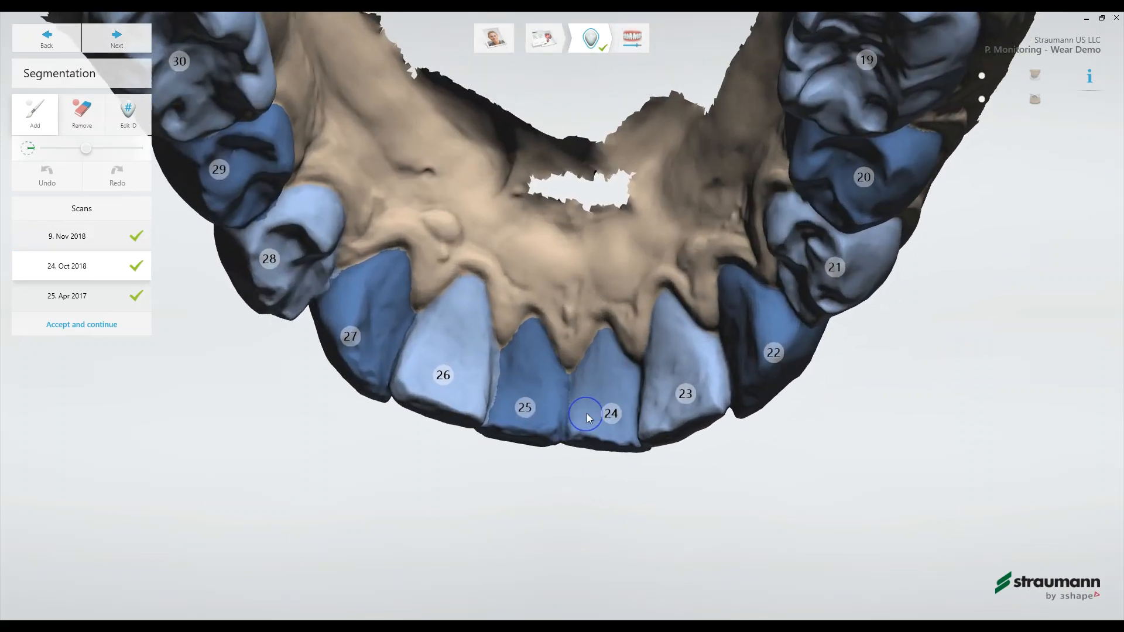
# - Examine the lower teeth segmentation of the 25 Apr 2017 scan and return to the 9 Nov 2018 scan
pyautogui.click(120, 301)
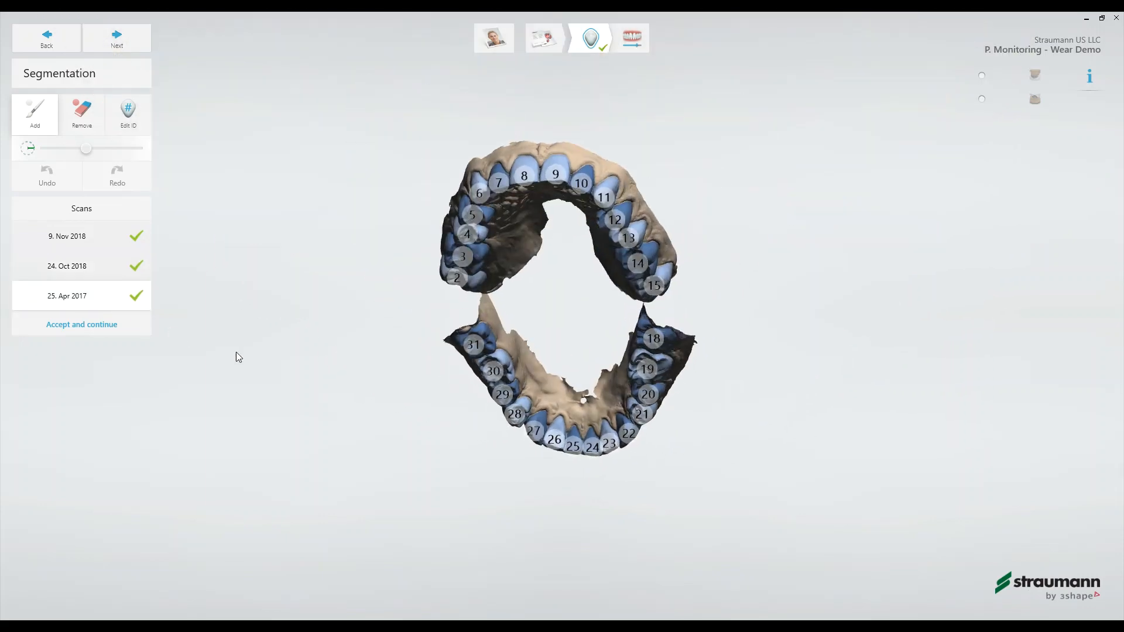
pyautogui.scroll(5, 579, 446)
pyautogui.scroll(2, 591, 451)
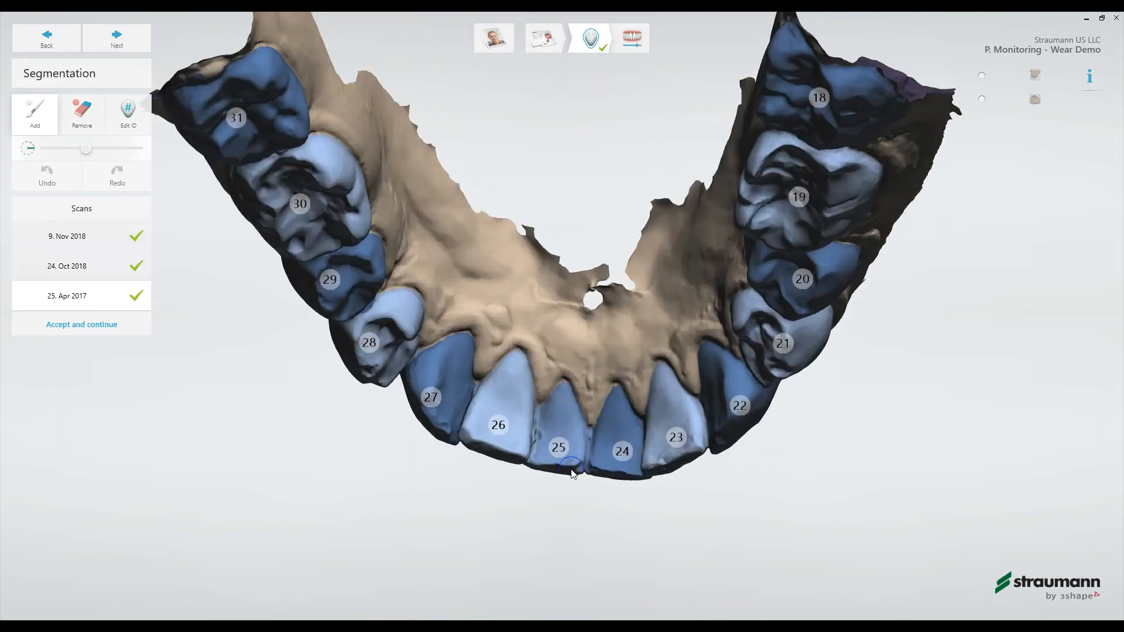
pyautogui.scroll(3, 603, 454)
pyautogui.moveTo(601, 450); pyautogui.dragTo(585, 442, button='right')
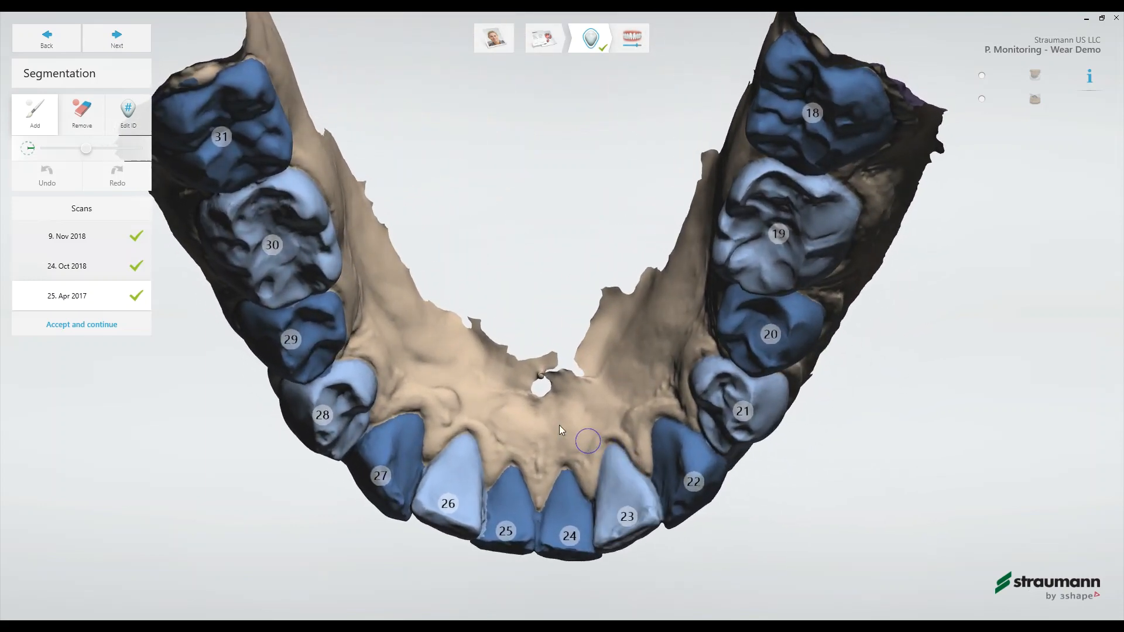
pyautogui.click(107, 248)
pyautogui.scroll(2, 351, 389)
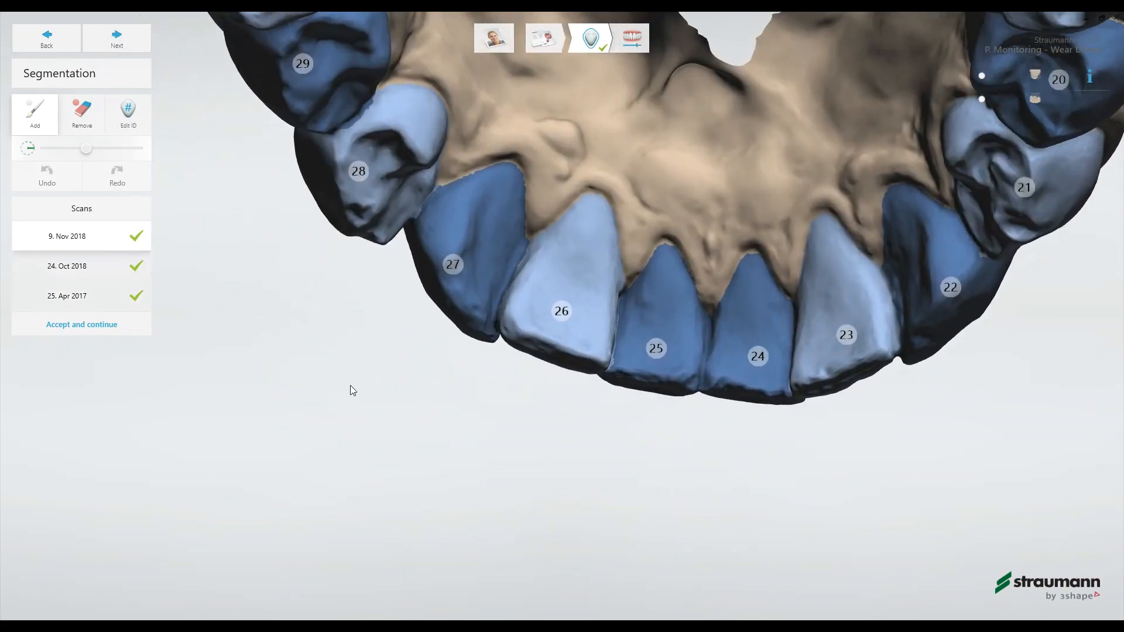
# - Extend the segmentation of tooth 25 around its gum margin in the 9 Nov 2018 scan with the Add brush
pyautogui.scroll(3, 644, 359)
pyautogui.moveTo(644, 360)
pyautogui.mouseDown()
pyautogui.moveTo(686, 142)
pyautogui.moveTo(634, 240)
pyautogui.mouseUp()
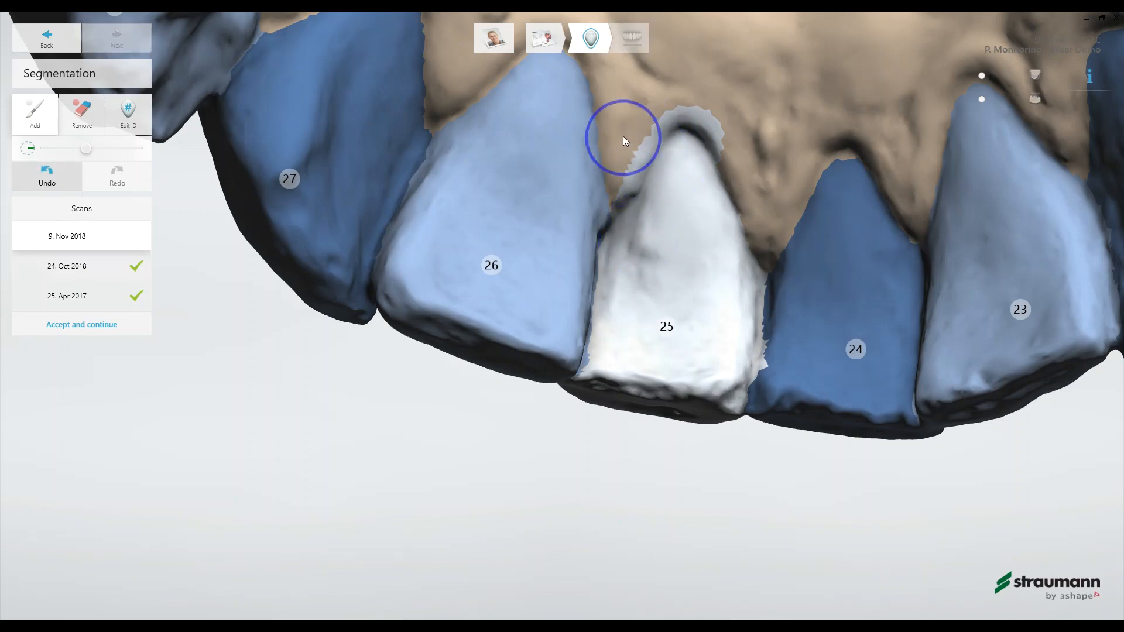
pyautogui.moveTo(631, 122); pyautogui.dragTo(570, 258, button='right')
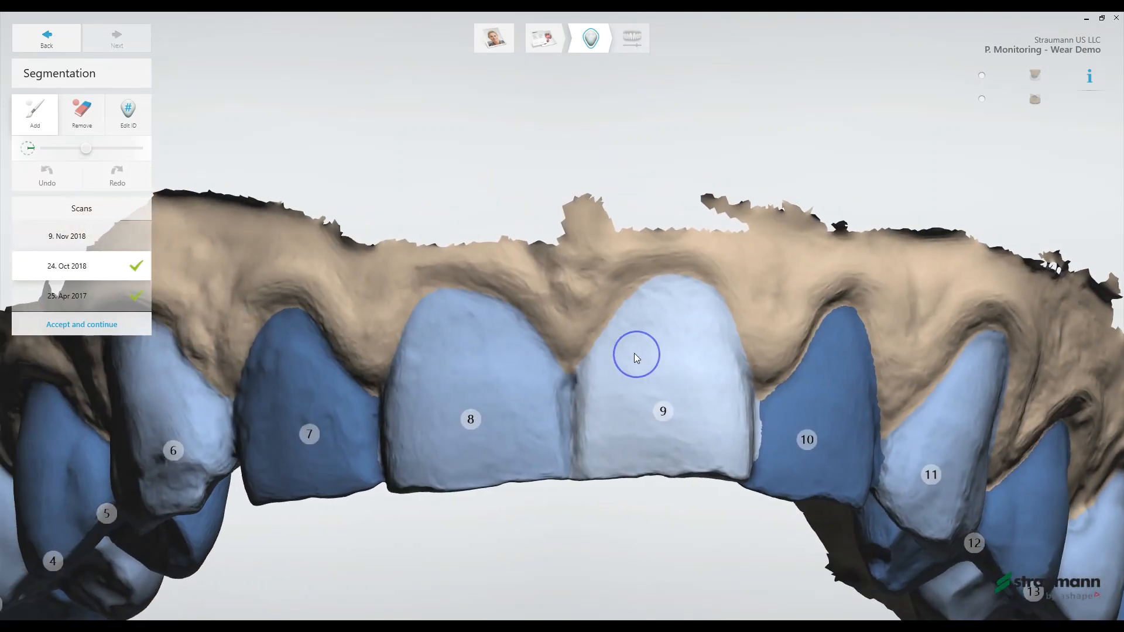
# - Paint extra area along the gum margin of upper tooth 9 in the 24 Oct 2018 scan and erase the excess
pyautogui.moveTo(607, 338); pyautogui.dragTo(608, 337)
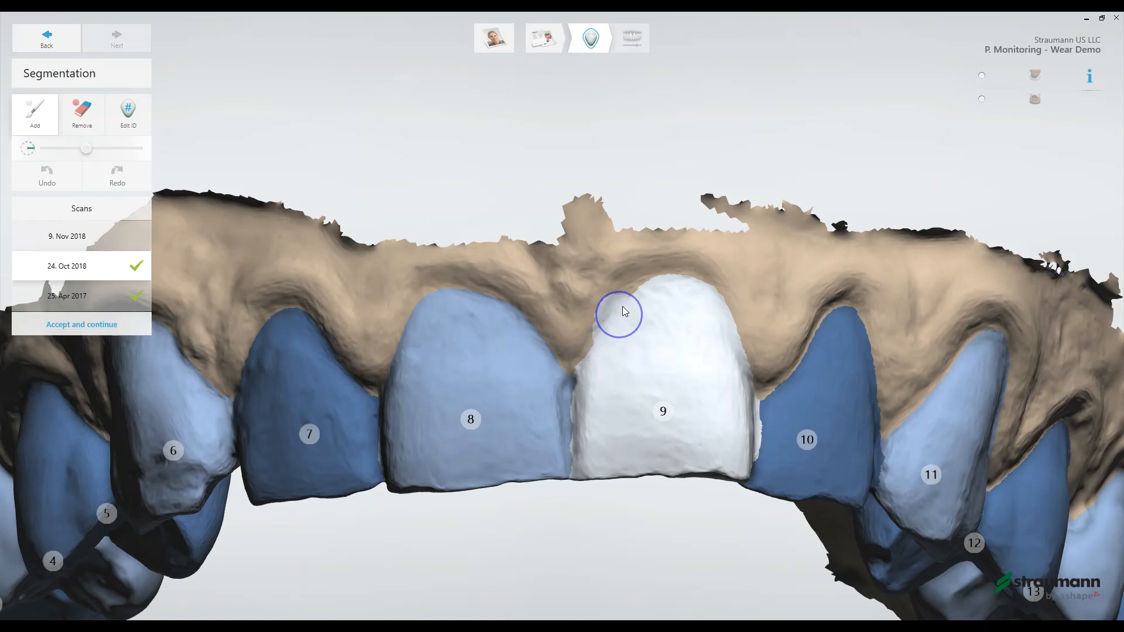
pyautogui.moveTo(642, 299)
pyautogui.mouseDown()
pyautogui.moveTo(676, 286)
pyautogui.moveTo(703, 309)
pyautogui.moveTo(745, 282)
pyautogui.mouseUp()
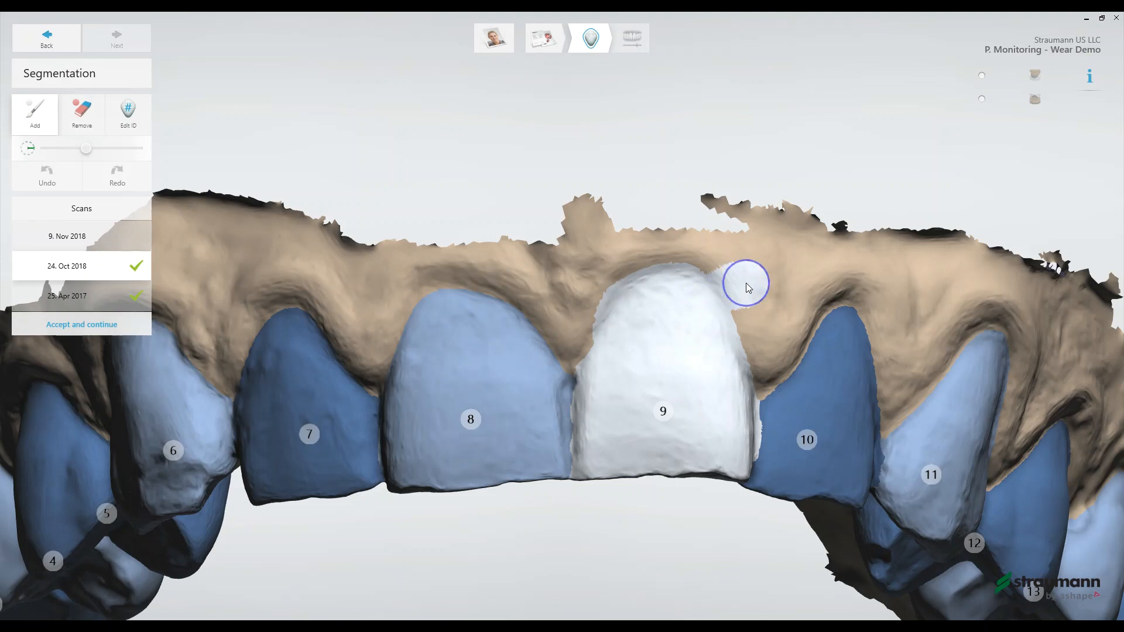
pyautogui.click(88, 117)
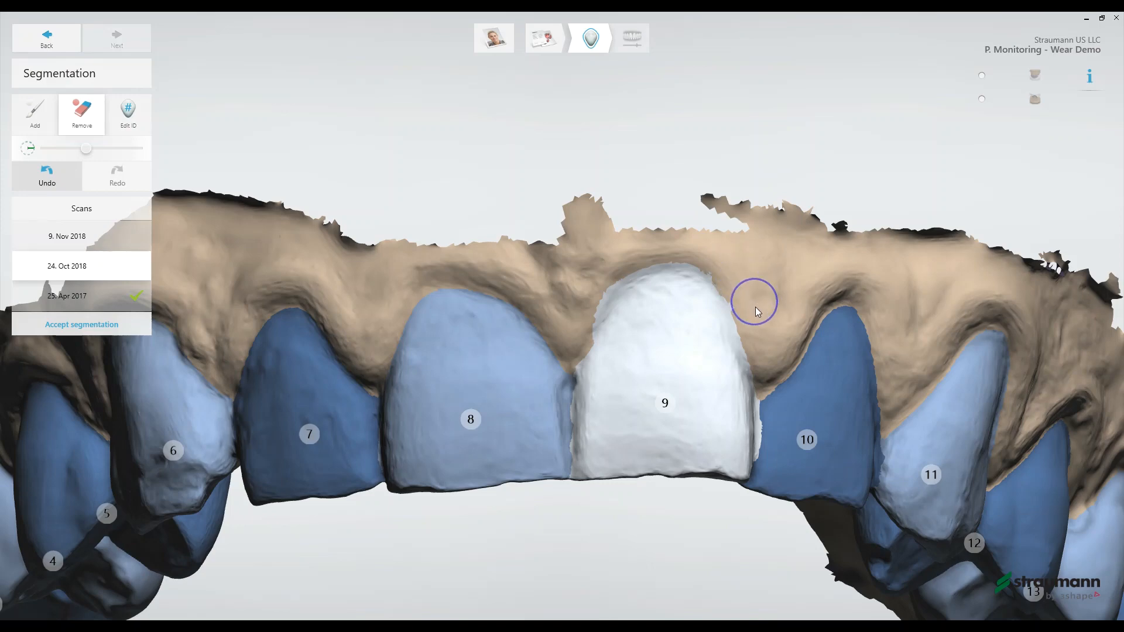
pyautogui.moveTo(732, 275)
pyautogui.mouseDown()
pyautogui.moveTo(687, 246)
pyautogui.moveTo(619, 269)
pyautogui.mouseUp()
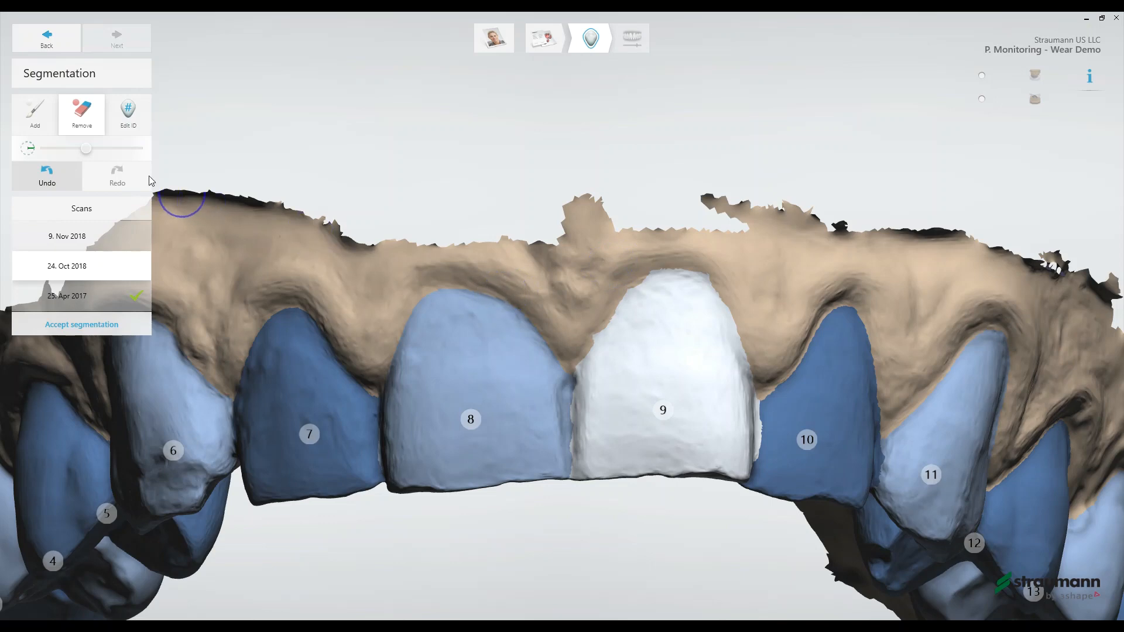
# - Reactivate the Add brush, accept the 24 Oct 2018 segmentation and continue to the scan comparison
pyautogui.click(50, 130)
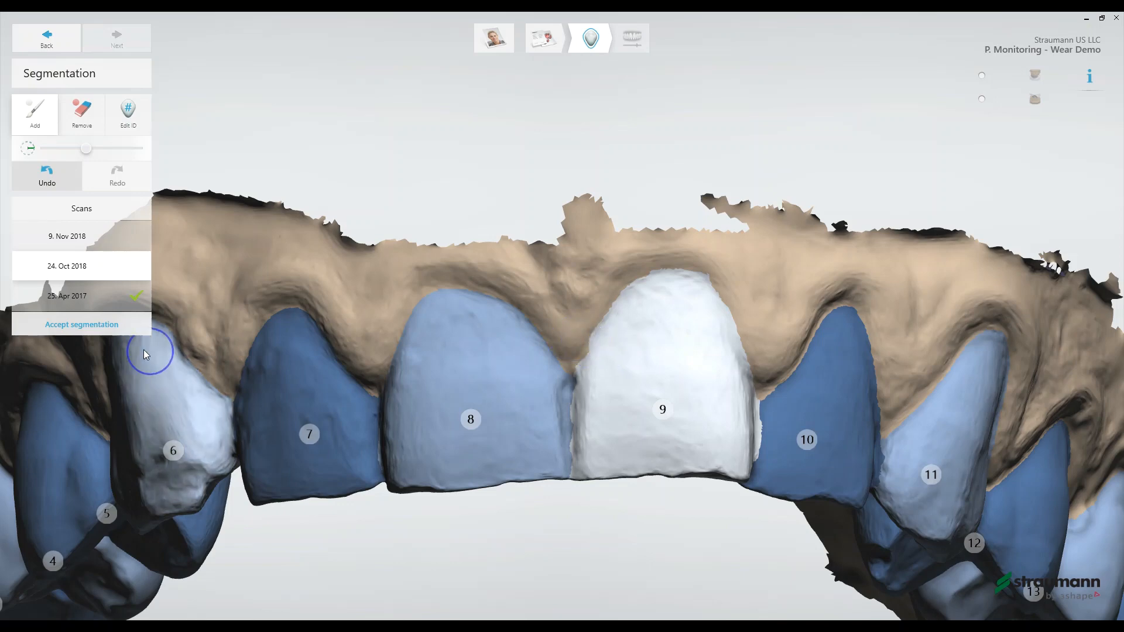
pyautogui.click(77, 334)
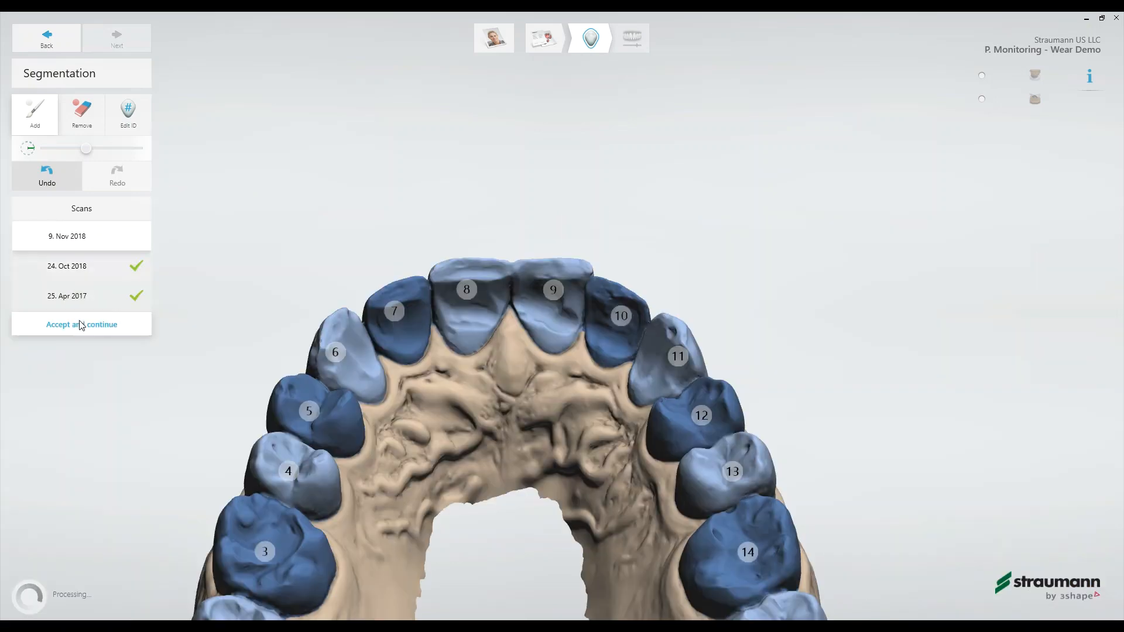
pyautogui.click(82, 328)
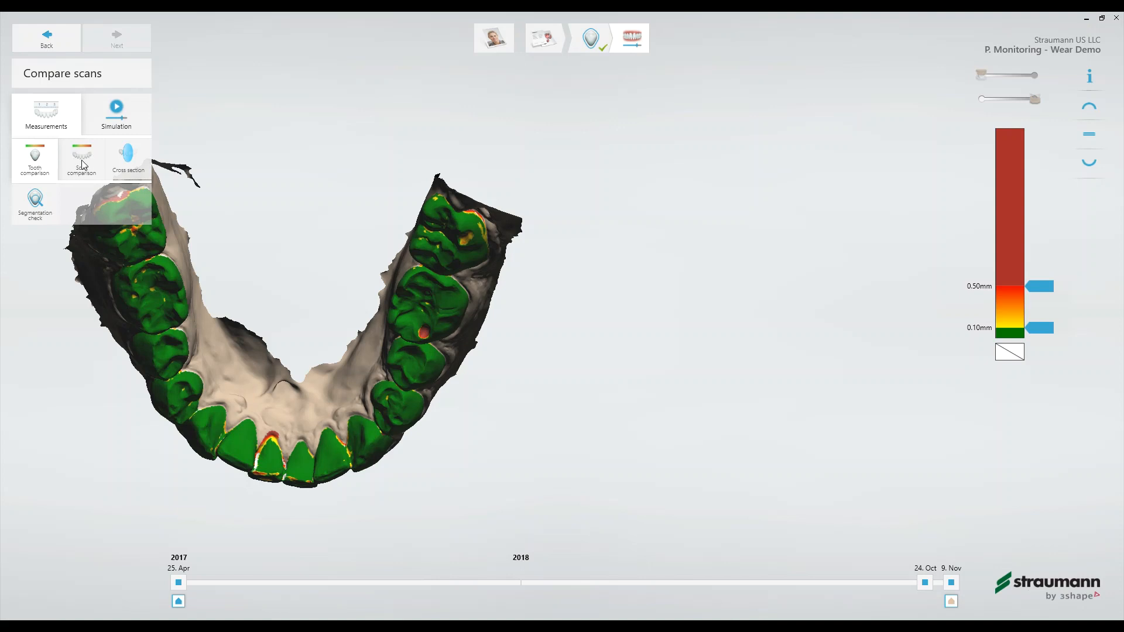
# - Create a cross section by drawing a front-to-back line through a lower central incisor of the superimposed scans
pyautogui.click(128, 169)
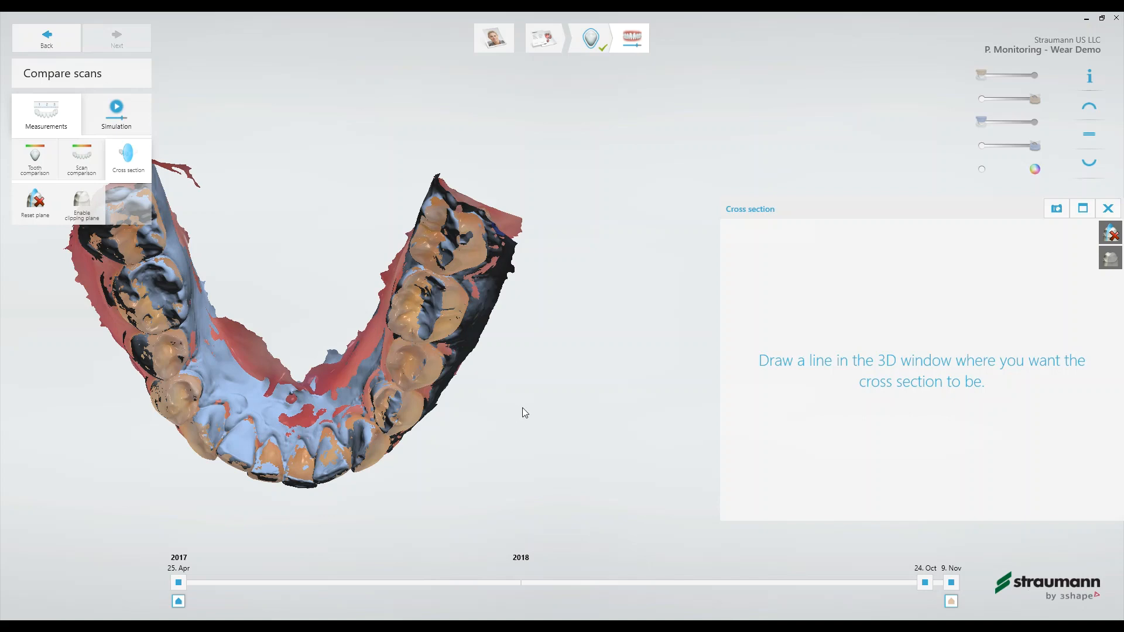
pyautogui.moveTo(522, 407); pyautogui.dragTo(438, 385, button='right')
pyautogui.moveTo(439, 385); pyautogui.dragTo(582, 353, button='middle')
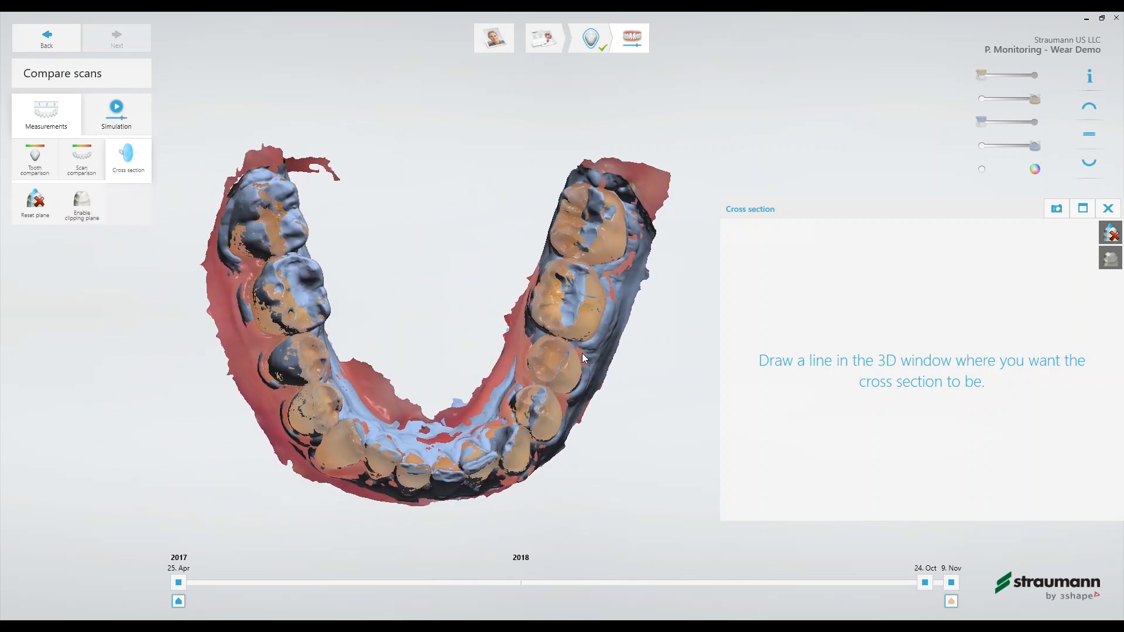
pyautogui.moveTo(521, 426); pyautogui.dragTo(468, 451, button='right')
pyautogui.scroll(-4, 483, 380)
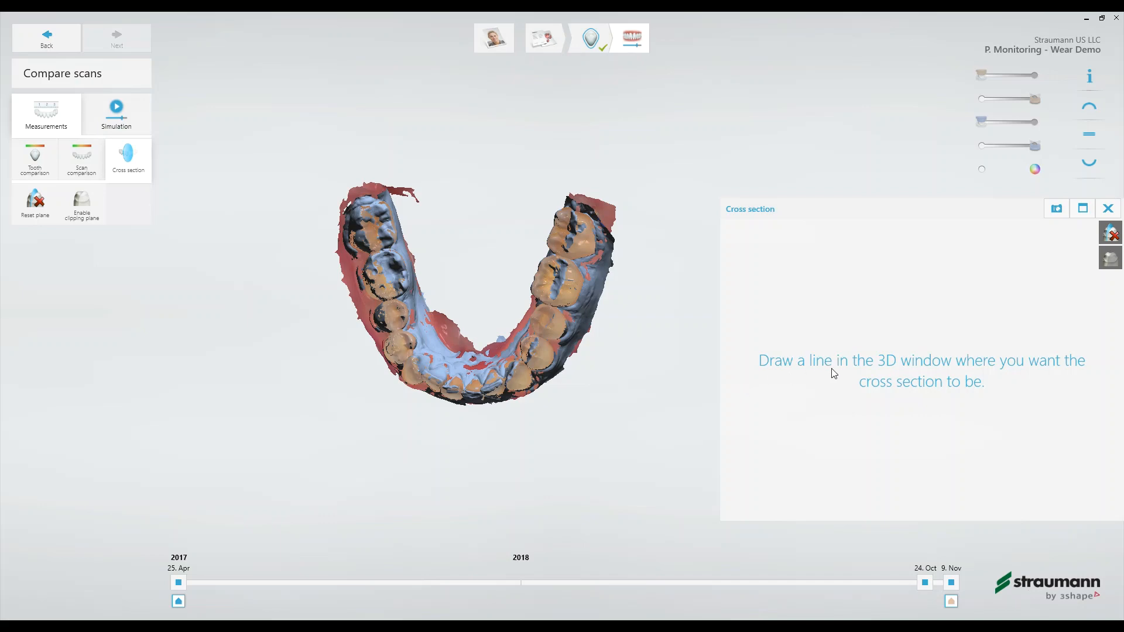
pyautogui.scroll(5, 504, 424)
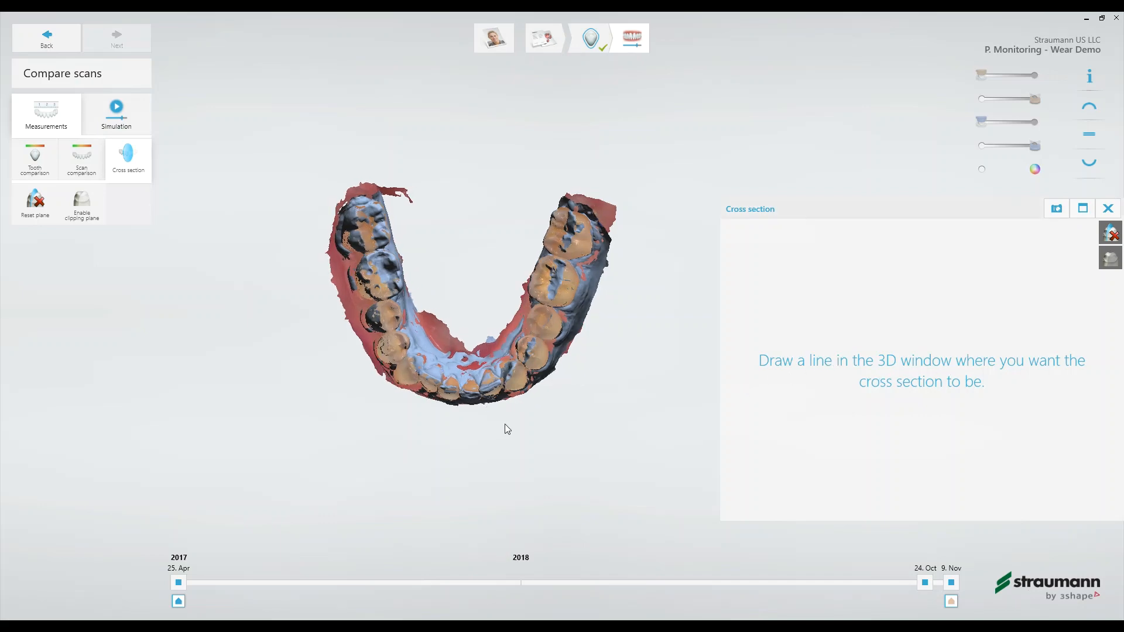
pyautogui.moveTo(492, 415)
pyautogui.mouseDown(button='right')
pyautogui.moveTo(500, 387)
pyautogui.moveTo(484, 437)
pyautogui.moveTo(490, 403)
pyautogui.mouseUp(button='right')
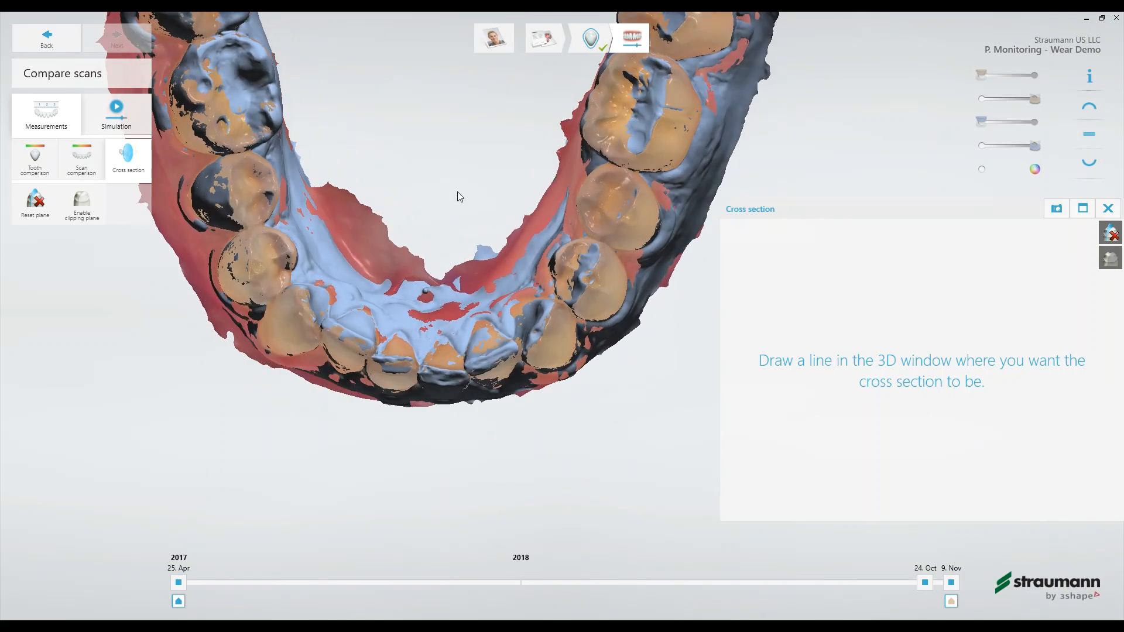
pyautogui.moveTo(456, 195)
pyautogui.mouseDown()
pyautogui.moveTo(456, 352)
pyautogui.moveTo(435, 504)
pyautogui.mouseUp()
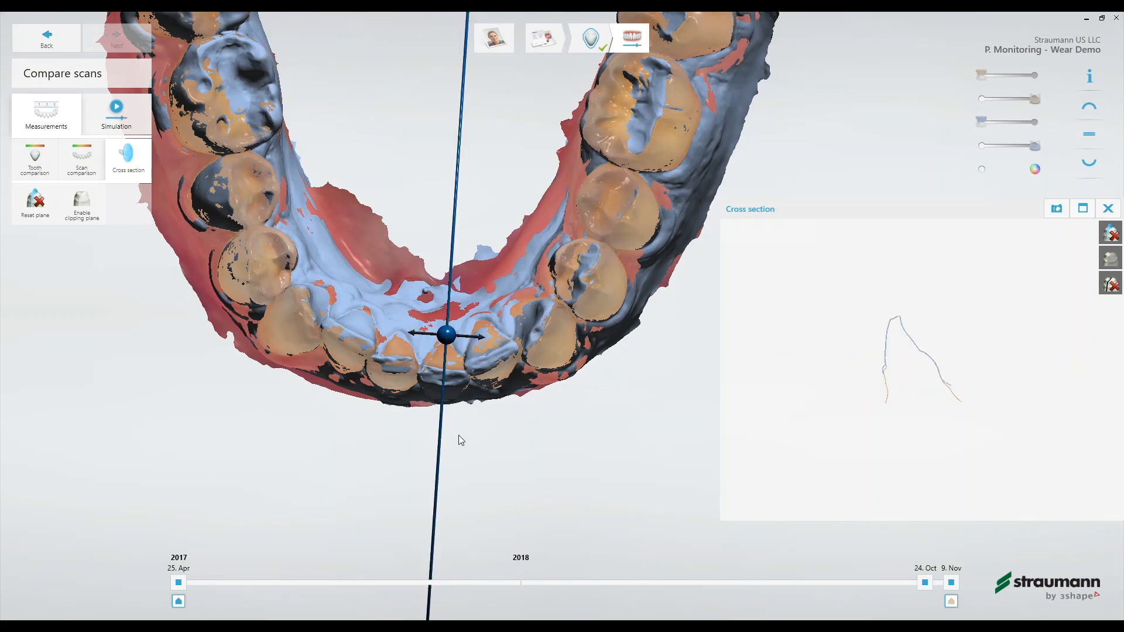
# - Examine the lower incisor's cross-section profile closely around its incisal edge, comparing the contours of the two scans
pyautogui.moveTo(459, 439); pyautogui.dragTo(539, 423, button='right')
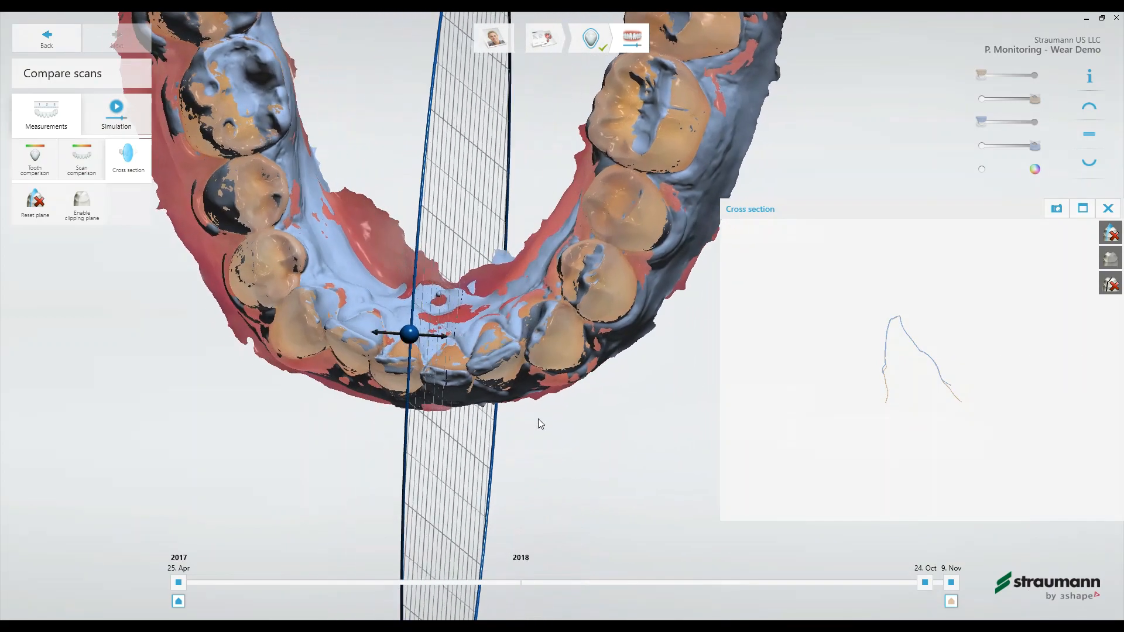
pyautogui.scroll(4, 899, 316)
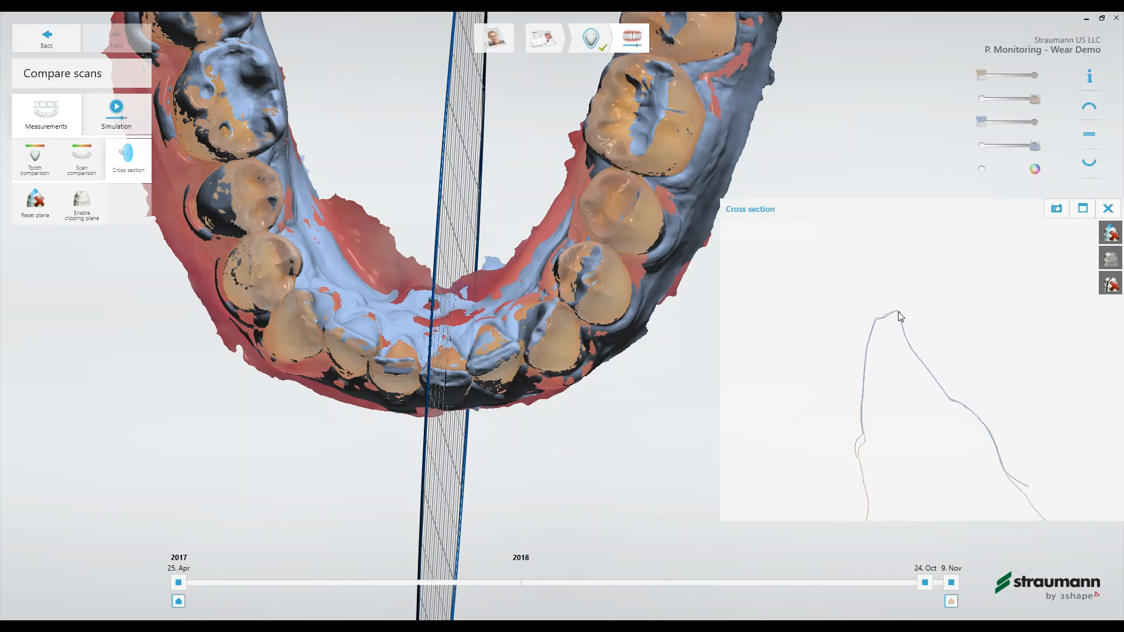
pyautogui.scroll(2, 899, 317)
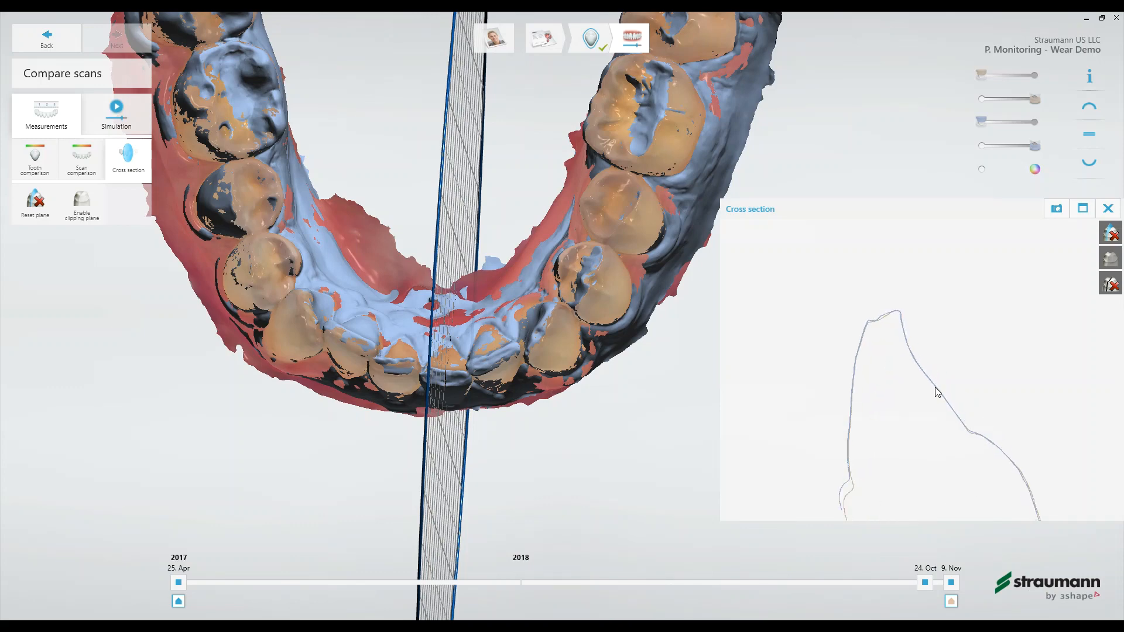
pyautogui.scroll(1, 936, 391)
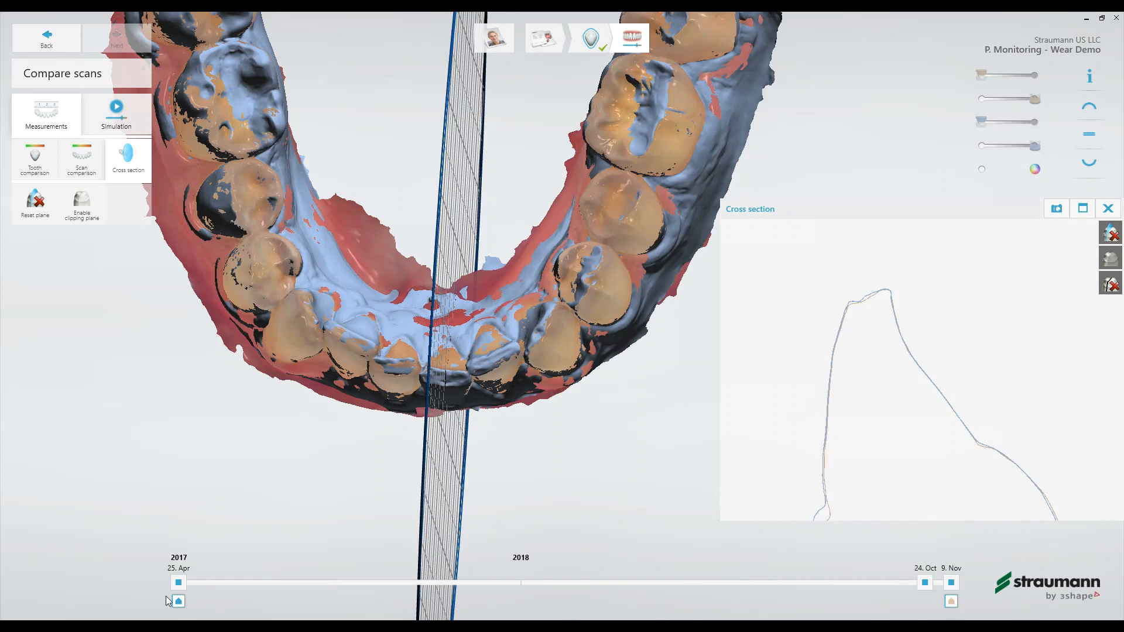
# - Shift the cross-section plane sideways towards the adjacent lower incisor and inspect its profile
pyautogui.moveTo(427, 350)
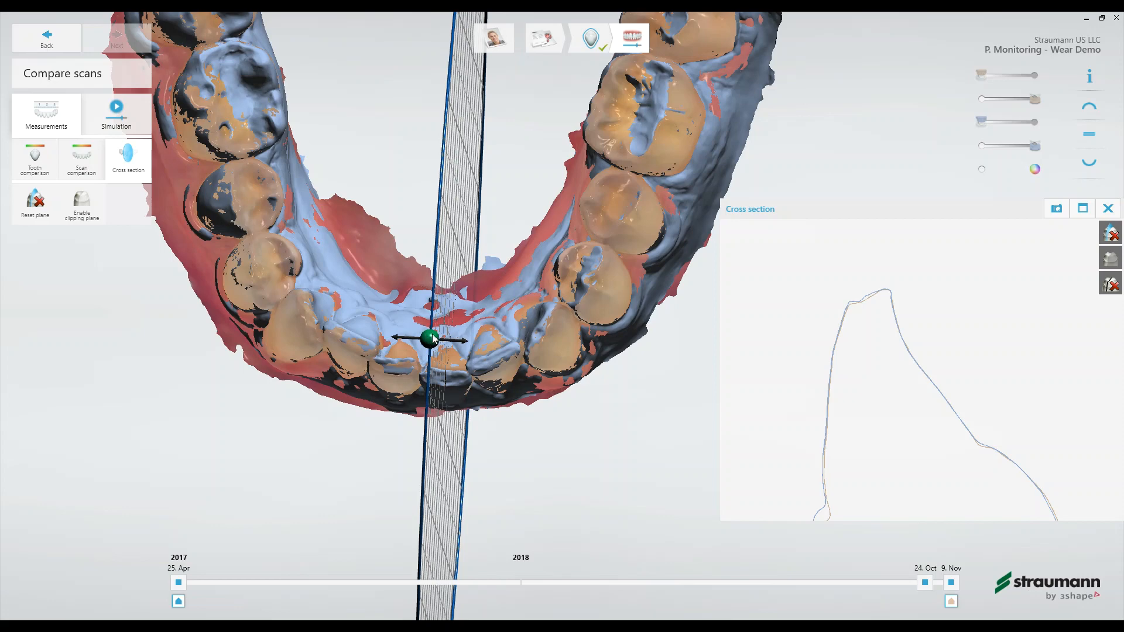
pyautogui.moveTo(431, 339)
pyautogui.mouseDown()
pyautogui.moveTo(361, 338)
pyautogui.moveTo(409, 338)
pyautogui.mouseUp()
pyautogui.scroll(2, 466, 339)
pyautogui.scroll(-3, 467, 336)
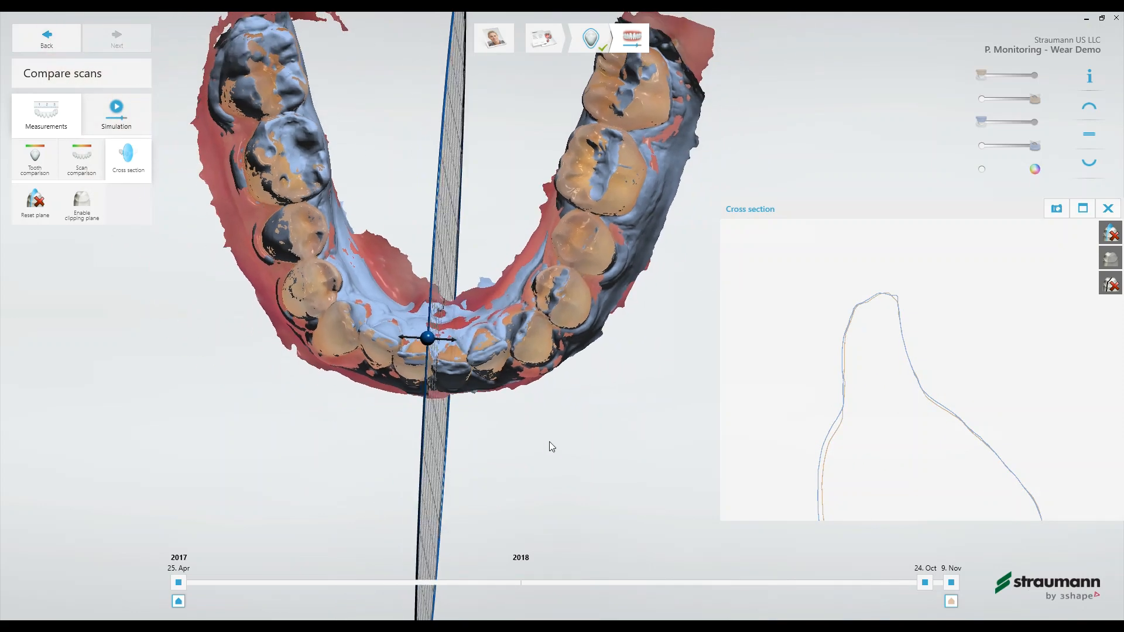
# - Display the upper arch and shift the cross-section plane from the midline to the outer side of upper central incisor 9
pyautogui.moveTo(548, 441); pyautogui.dragTo(552, 389, button='right')
pyautogui.scroll(-2, 551, 388)
pyautogui.scroll(-1, 552, 388)
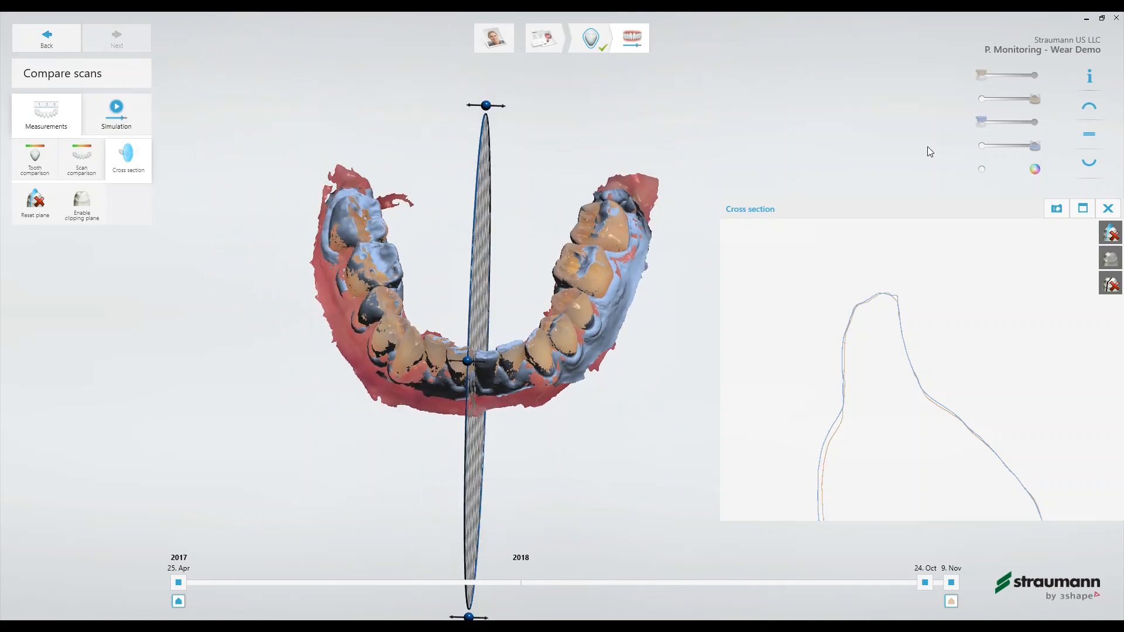
pyautogui.click(1089, 109)
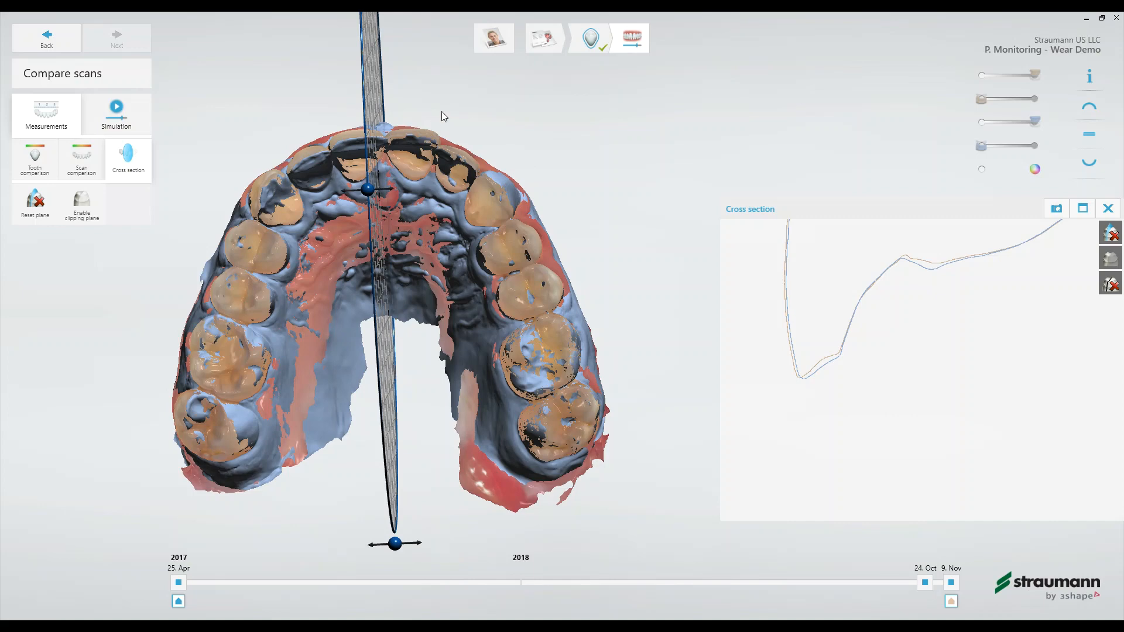
pyautogui.moveTo(441, 111); pyautogui.dragTo(539, 213, button='middle')
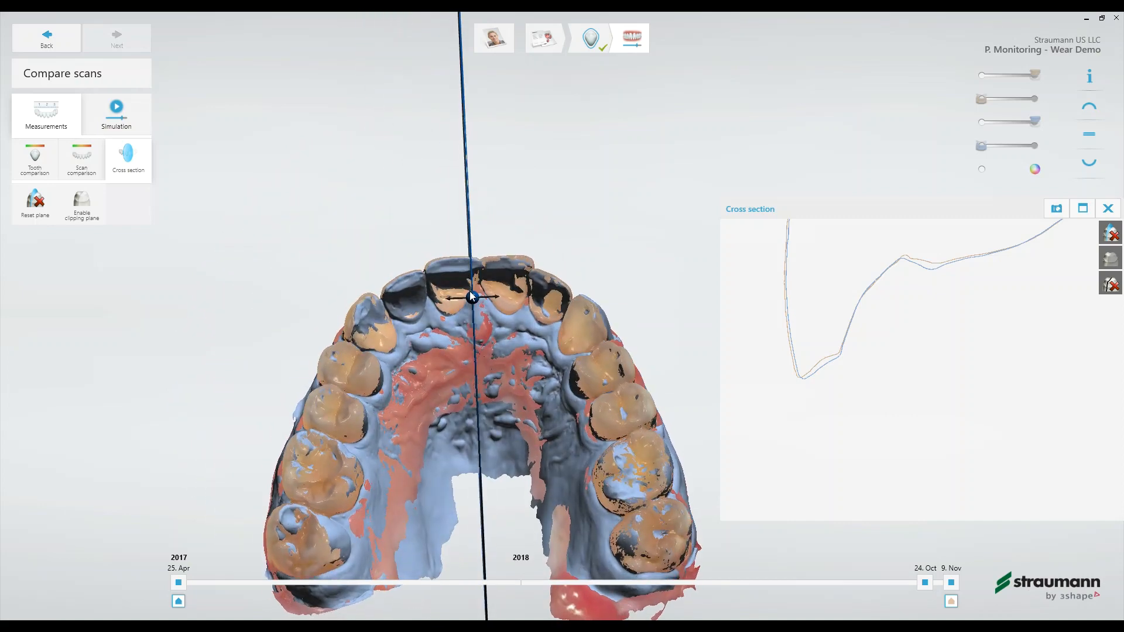
pyautogui.moveTo(471, 296); pyautogui.dragTo(524, 295)
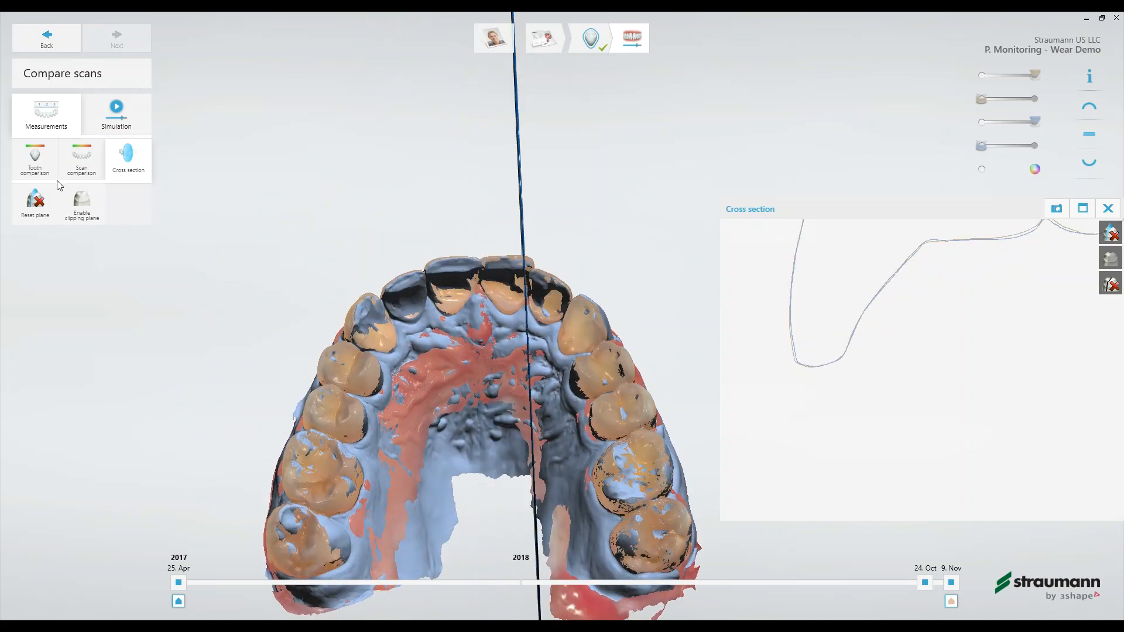
# - Reset the plane, draw a diagonal cross section through upper lateral incisor 10 and adjust its position on that tooth
pyautogui.click(36, 205)
pyautogui.moveTo(547, 307)
pyautogui.mouseDown(button='right')
pyautogui.moveTo(546, 336)
pyautogui.moveTo(562, 316)
pyautogui.mouseUp(button='right')
pyautogui.moveTo(555, 288); pyautogui.dragTo(497, 394)
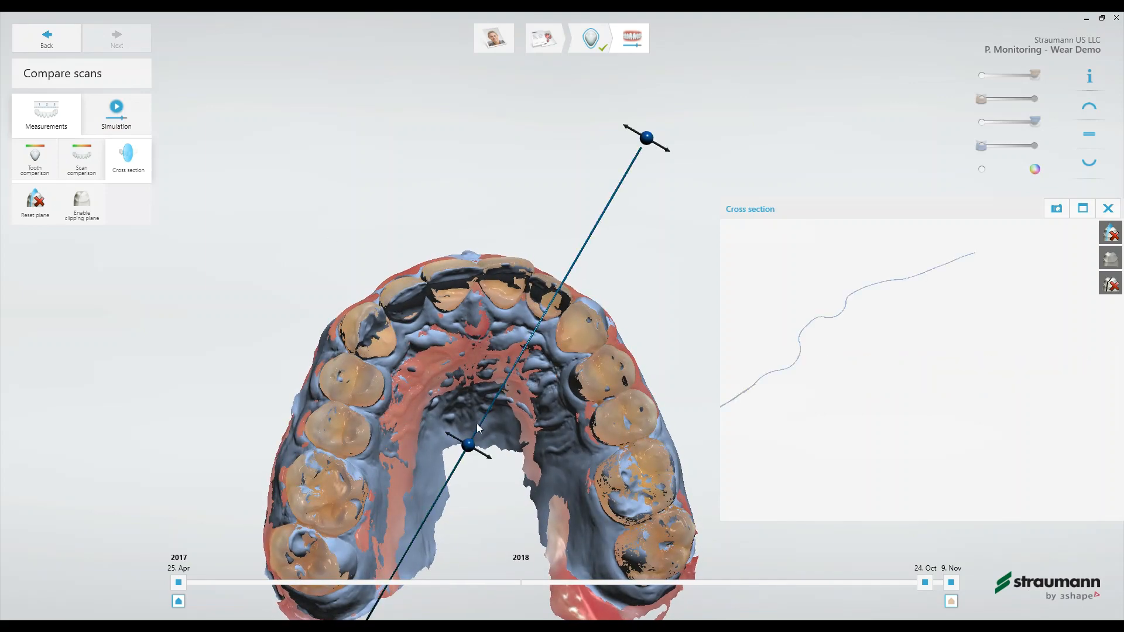
pyautogui.moveTo(468, 446); pyautogui.dragTo(502, 394)
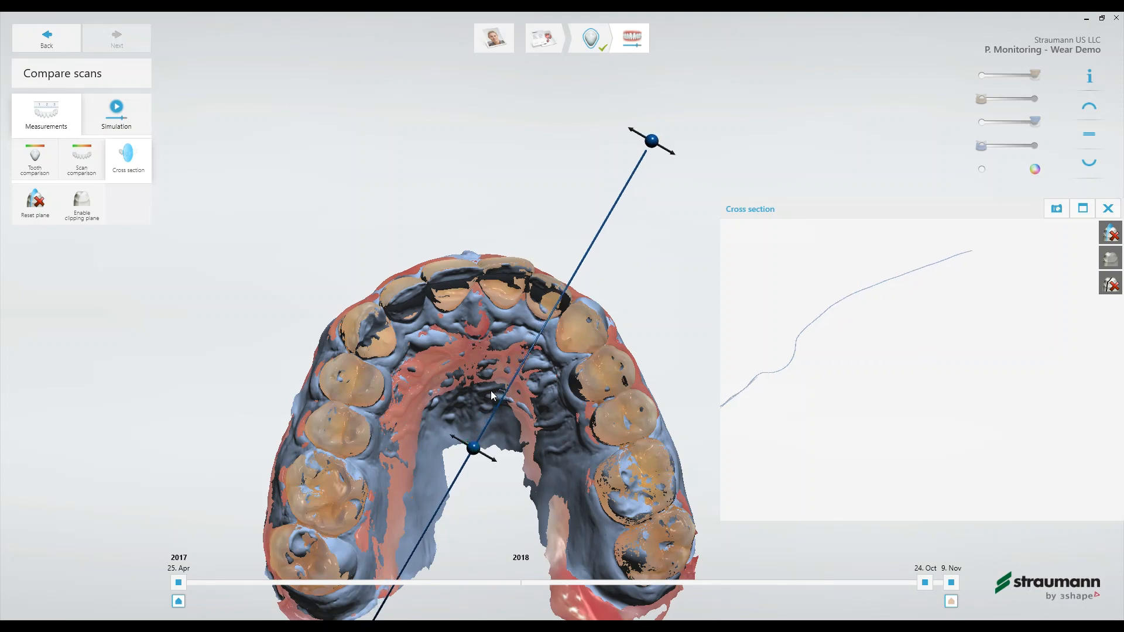
pyautogui.moveTo(472, 448); pyautogui.dragTo(458, 438)
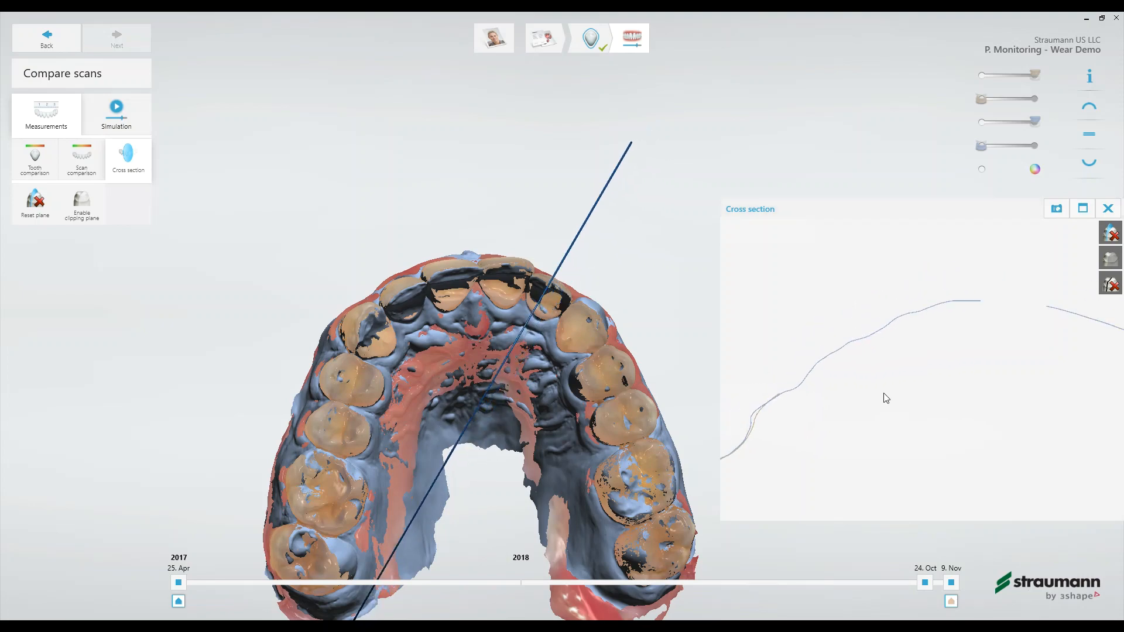
# - Inspect the profile of upper lateral incisor 10 and shift the cross-section plane slightly across the tooth
pyautogui.scroll(-5, 896, 395)
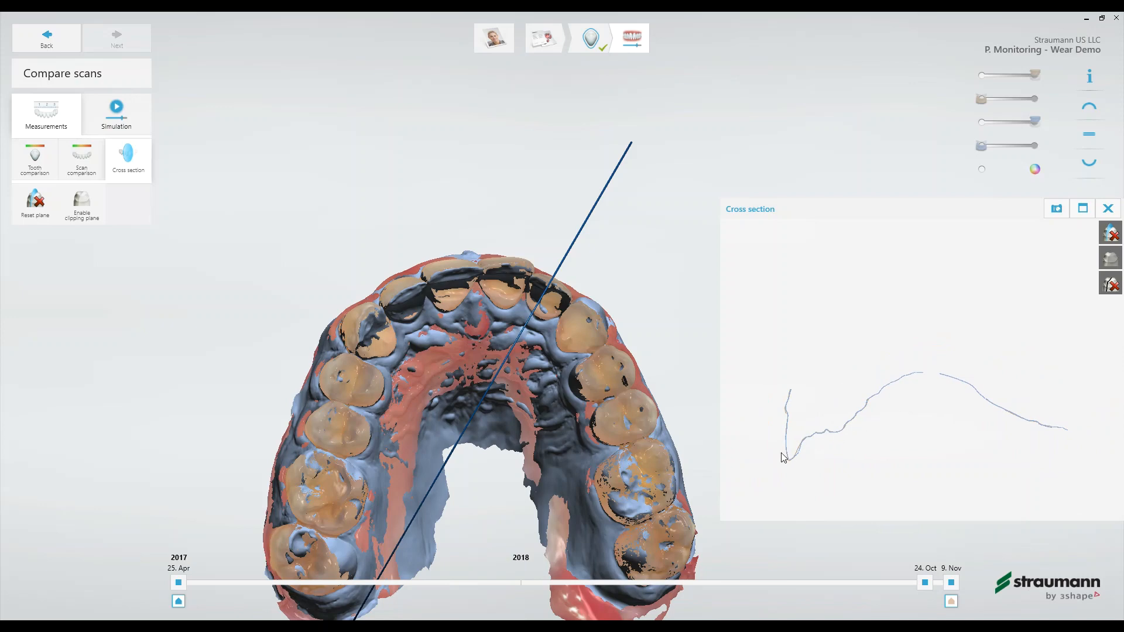
pyautogui.scroll(5, 796, 448)
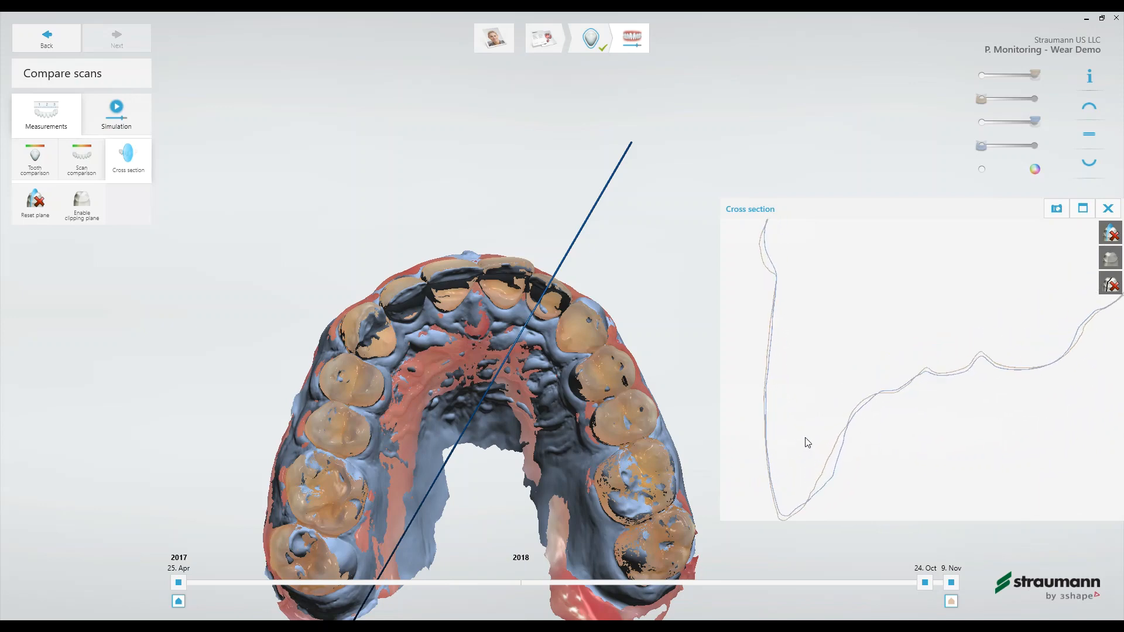
pyautogui.moveTo(542, 323)
pyautogui.moveTo(639, 132); pyautogui.dragTo(644, 137)
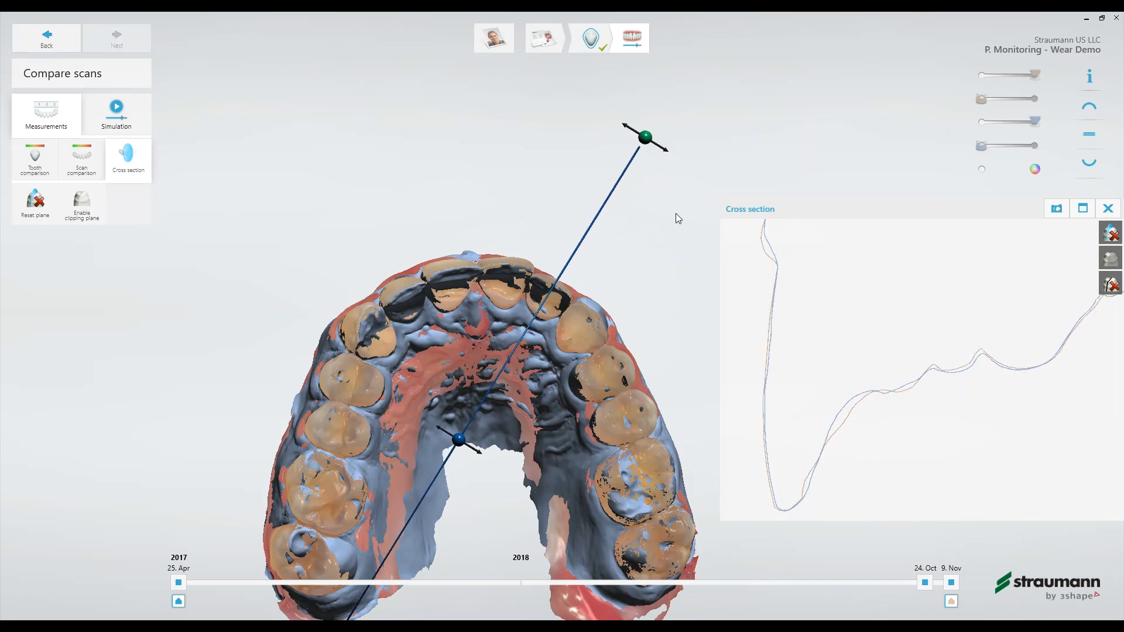
# - Measure the gap between the two scan contours on the inner surface of tooth 10 and close the cross section
pyautogui.scroll(3, 836, 436)
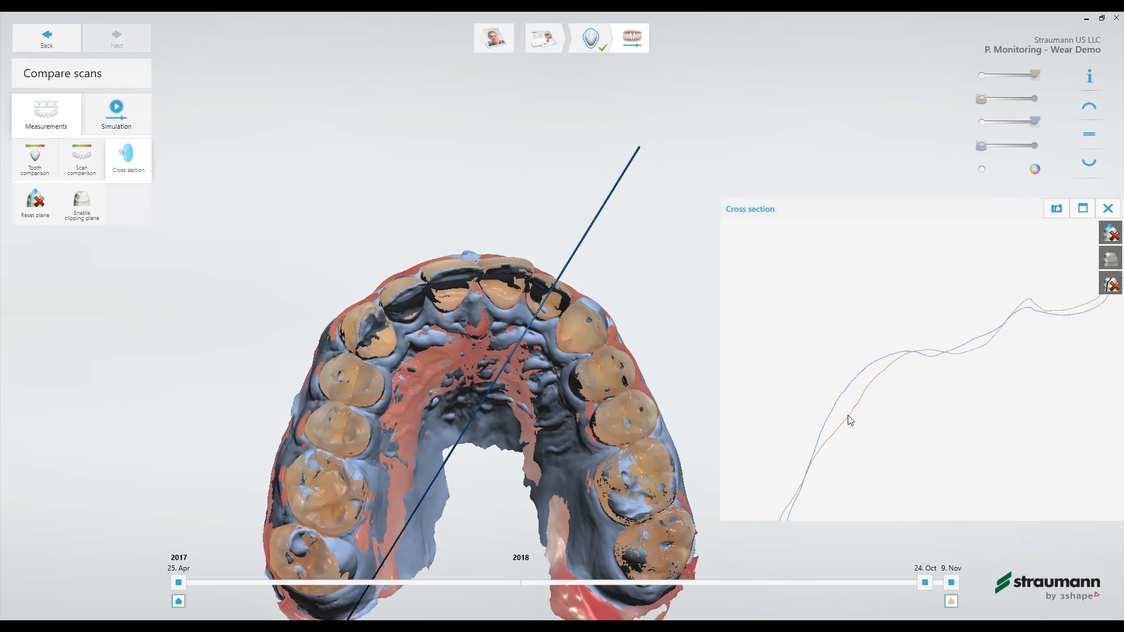
pyautogui.moveTo(852, 408); pyautogui.dragTo(837, 396)
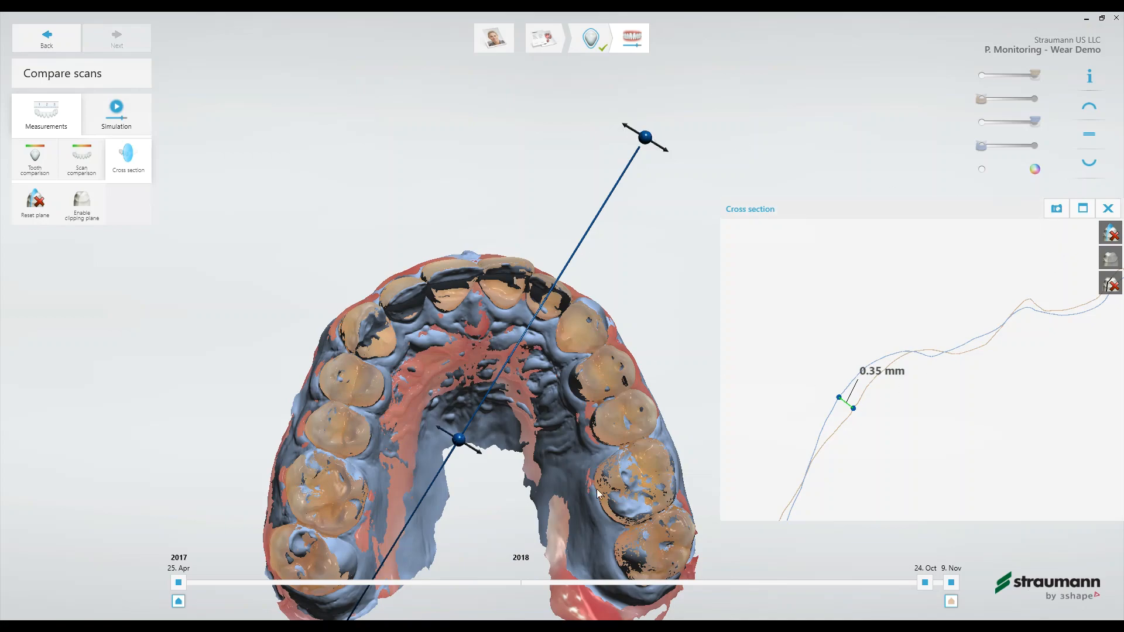
pyautogui.moveTo(621, 279); pyautogui.dragTo(613, 384, button='right')
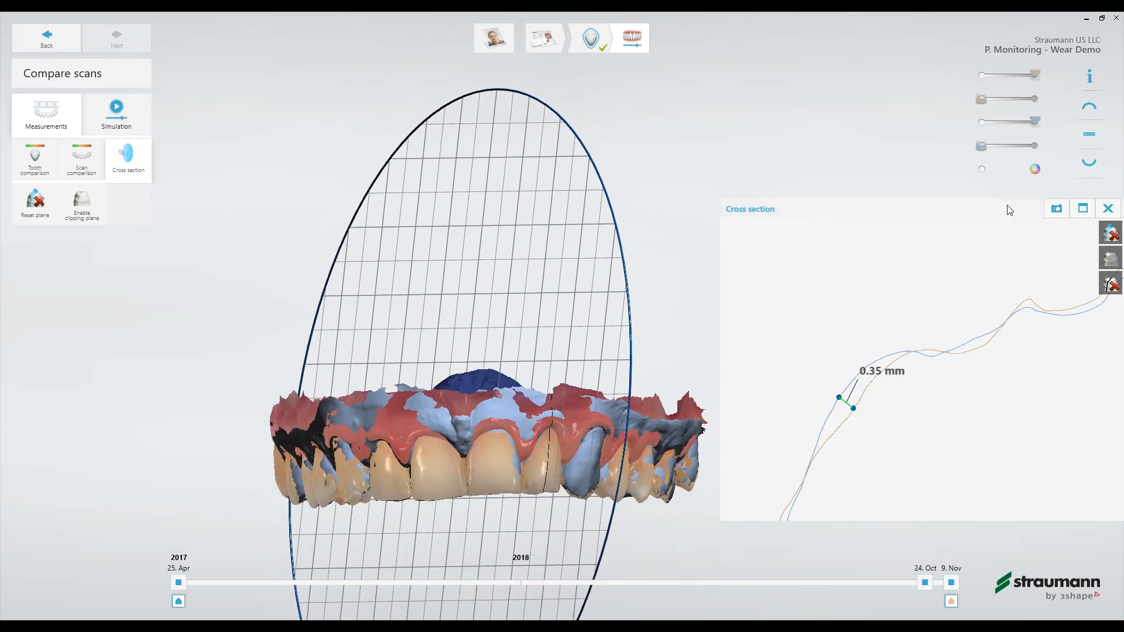
pyautogui.click(1110, 213)
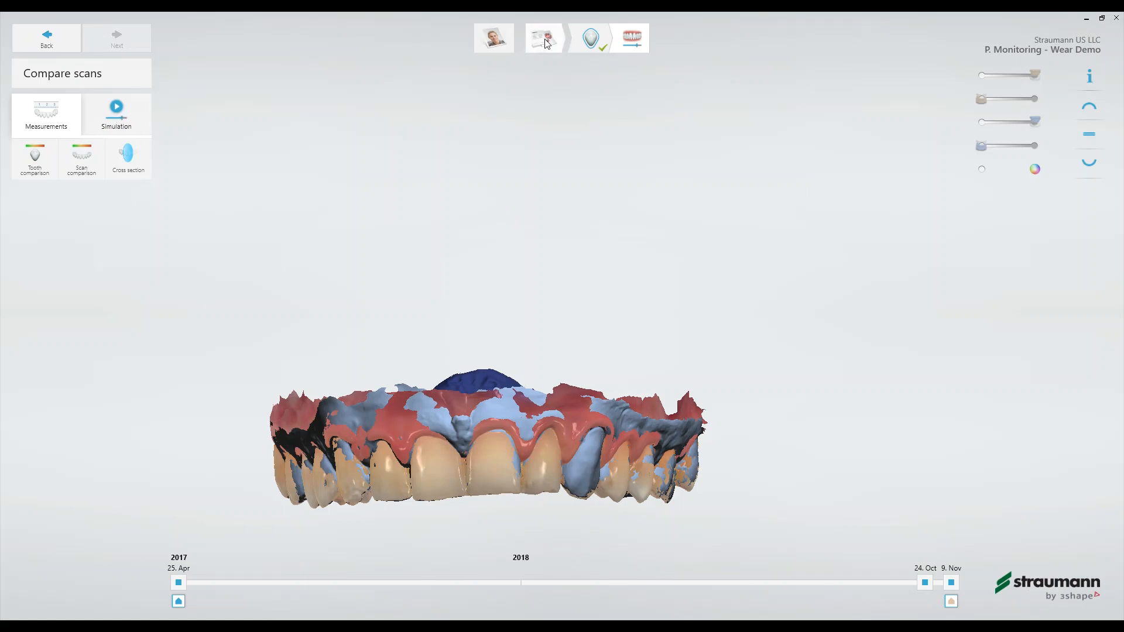
# - Return to the patient overview, search for "patient monitoring" and open the Patient Monitoring - Ortho Demo record
pyautogui.click(501, 44)
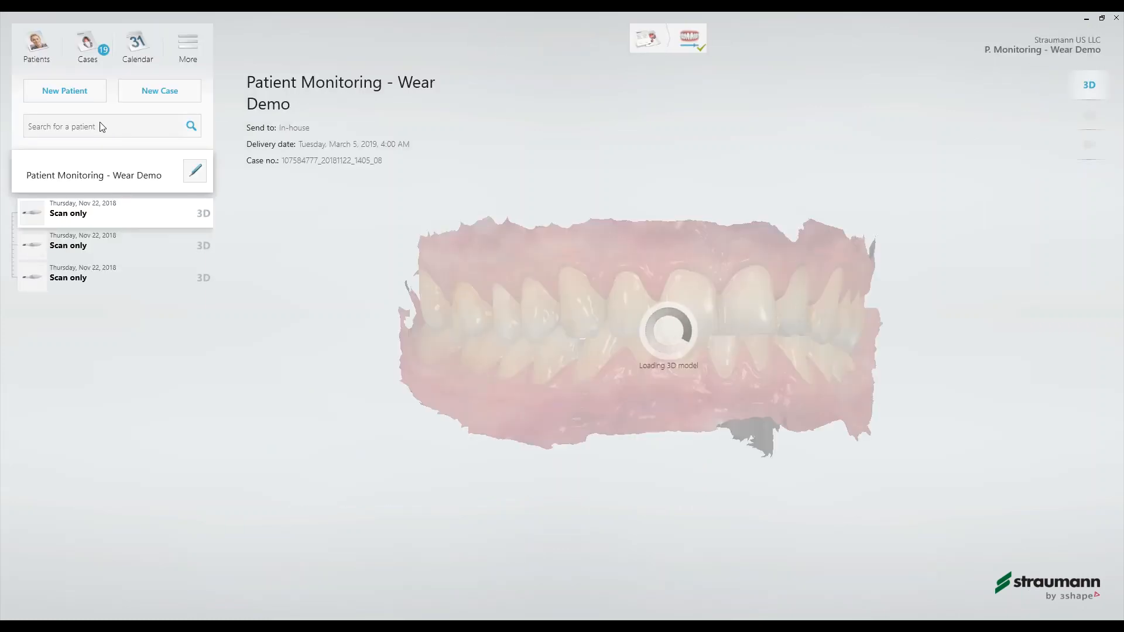
pyautogui.click(101, 131)
pyautogui.write('patient monitoring')
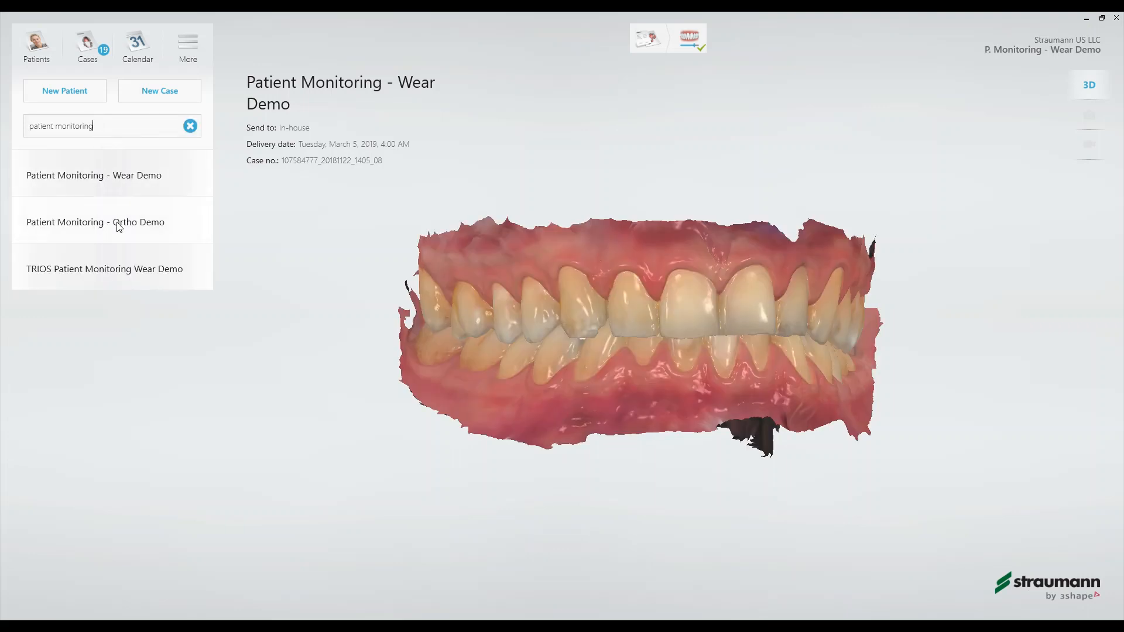
pyautogui.click(119, 226)
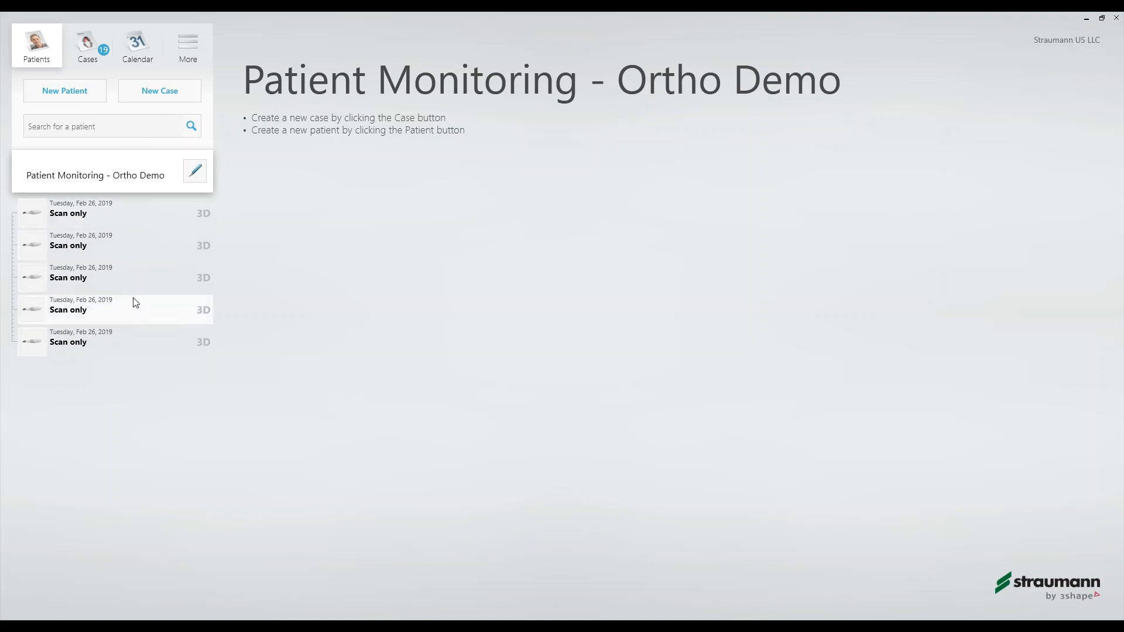
# - Open the uppermost scan in the scan comparison and overlay the 9 Aug 2016 scan with the 30 Aug 2018 scan
pyautogui.click(117, 224)
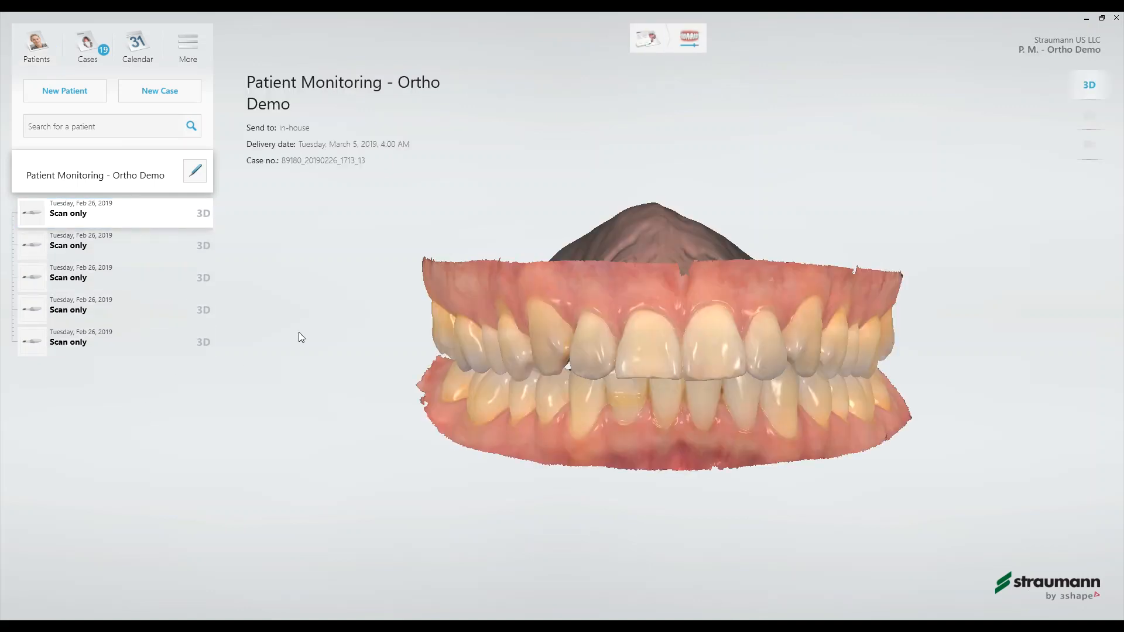
pyautogui.click(688, 41)
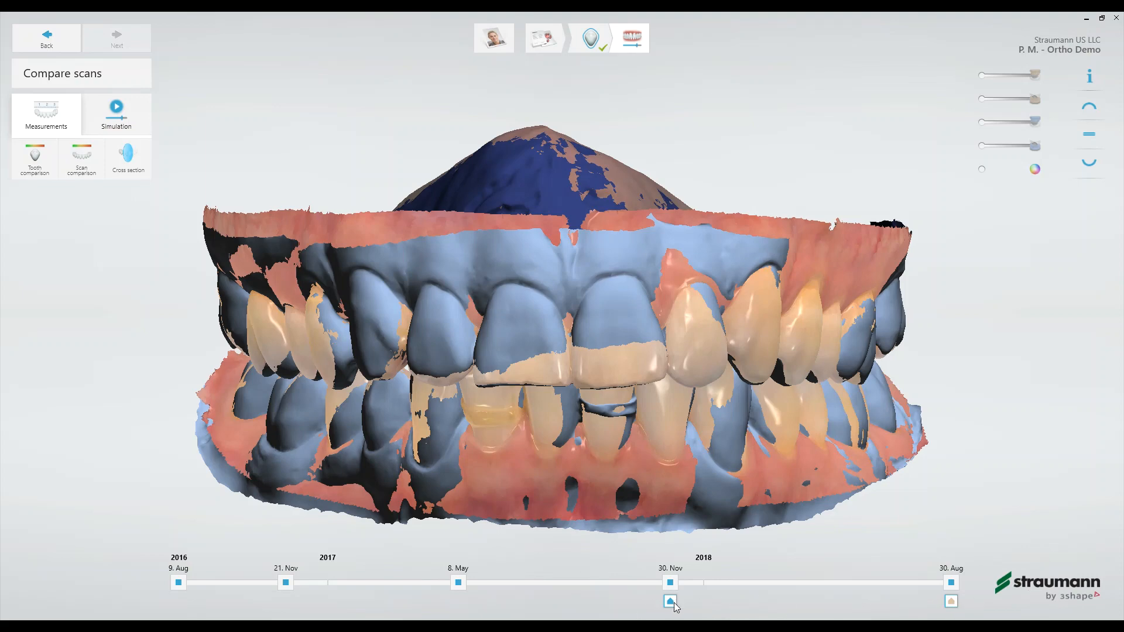
pyautogui.moveTo(673, 602)
pyautogui.mouseDown()
pyautogui.moveTo(415, 602)
pyautogui.moveTo(188, 581)
pyautogui.mouseUp()
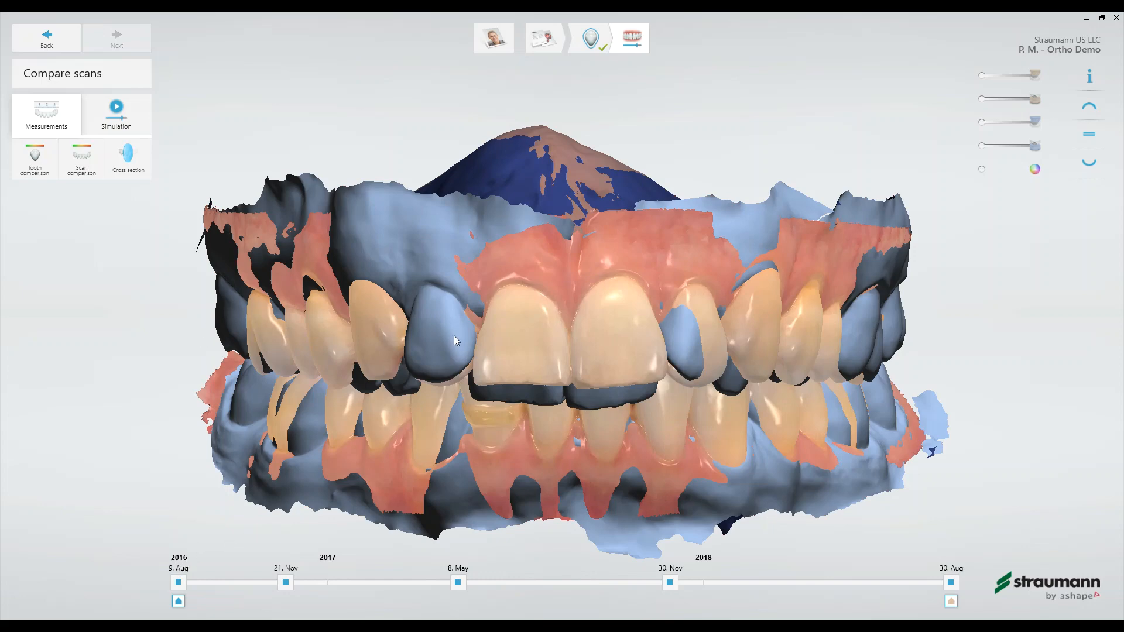
pyautogui.moveTo(524, 336); pyautogui.dragTo(654, 213, button='right')
pyautogui.scroll(-3, 639, 178)
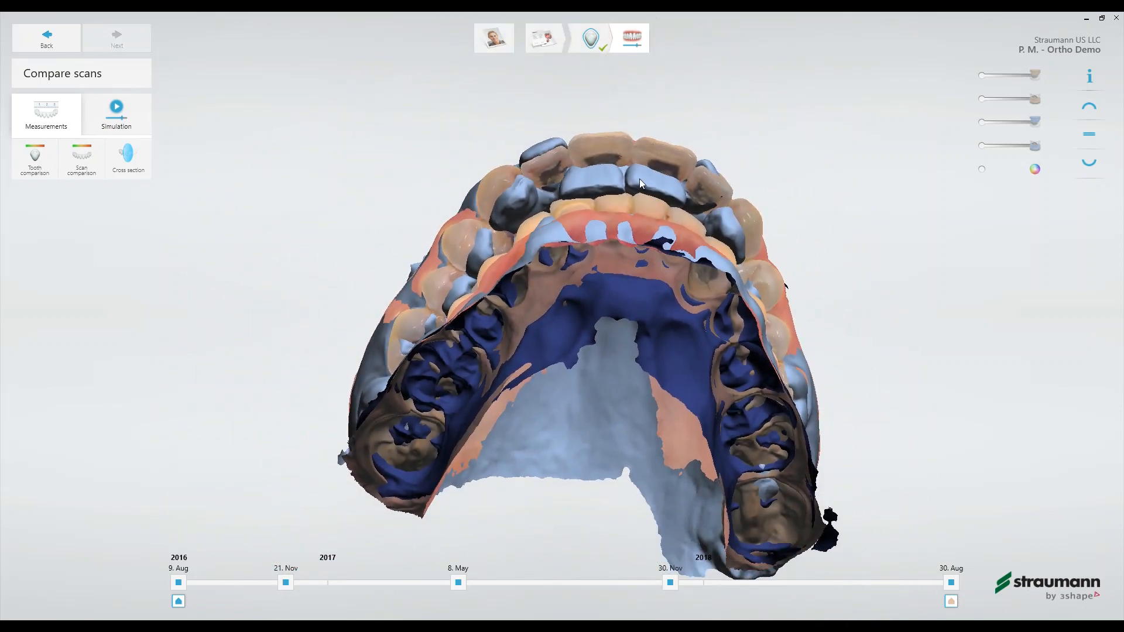
pyautogui.moveTo(633, 150); pyautogui.dragTo(616, 291, button='right')
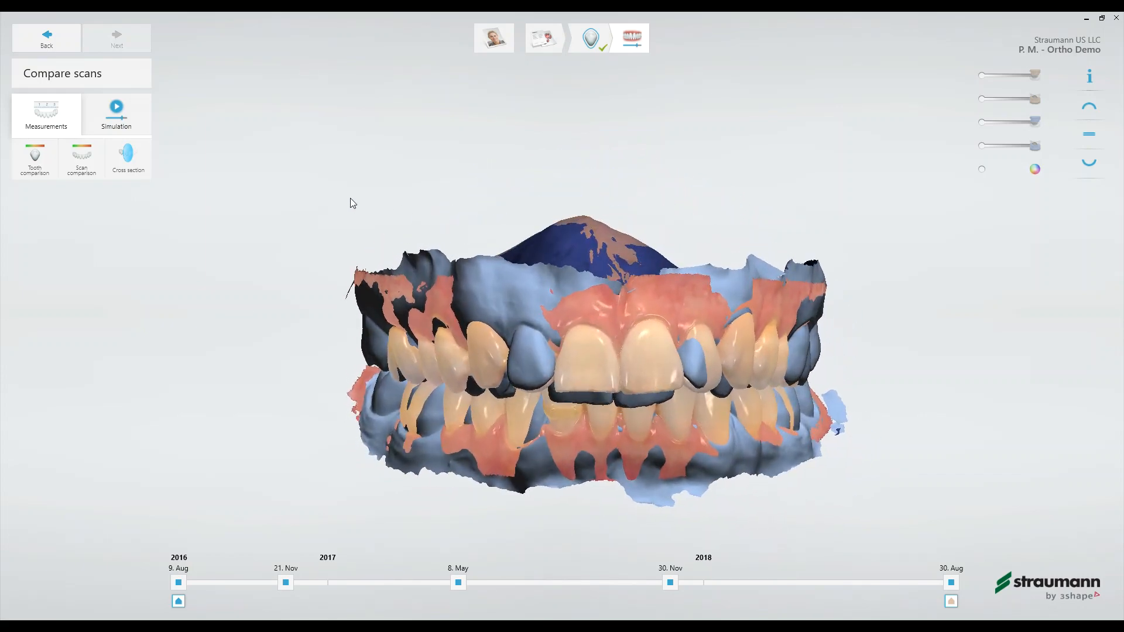
# - Show the scan comparison colour map of both arches and raise its upper limit to 1.52 mm
pyautogui.click(86, 163)
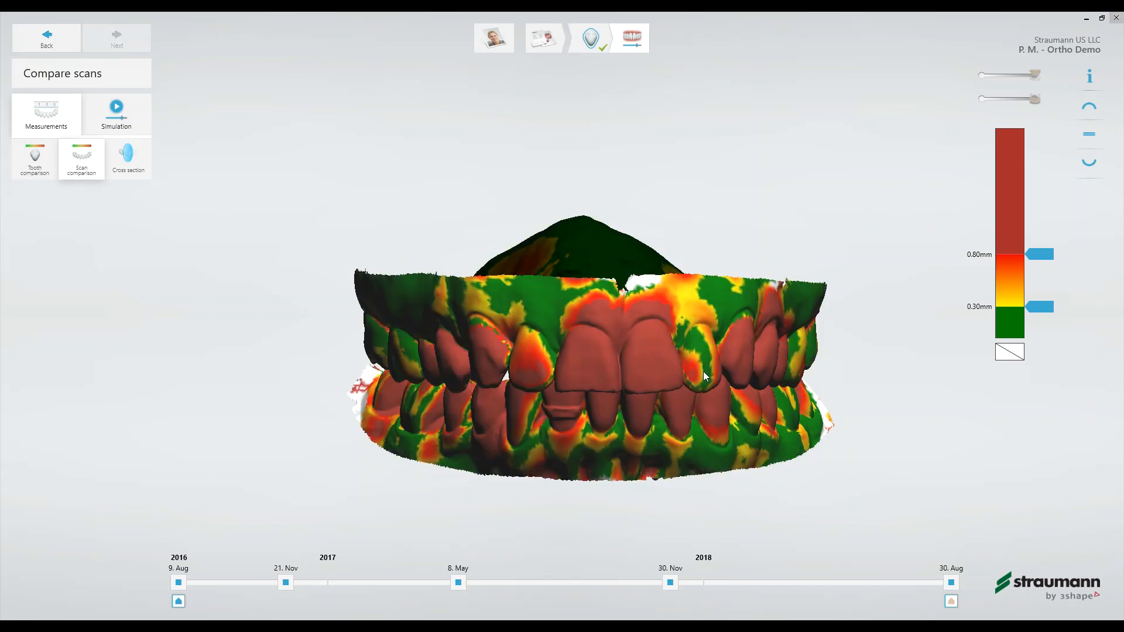
pyautogui.moveTo(665, 371); pyautogui.dragTo(704, 383, button='right')
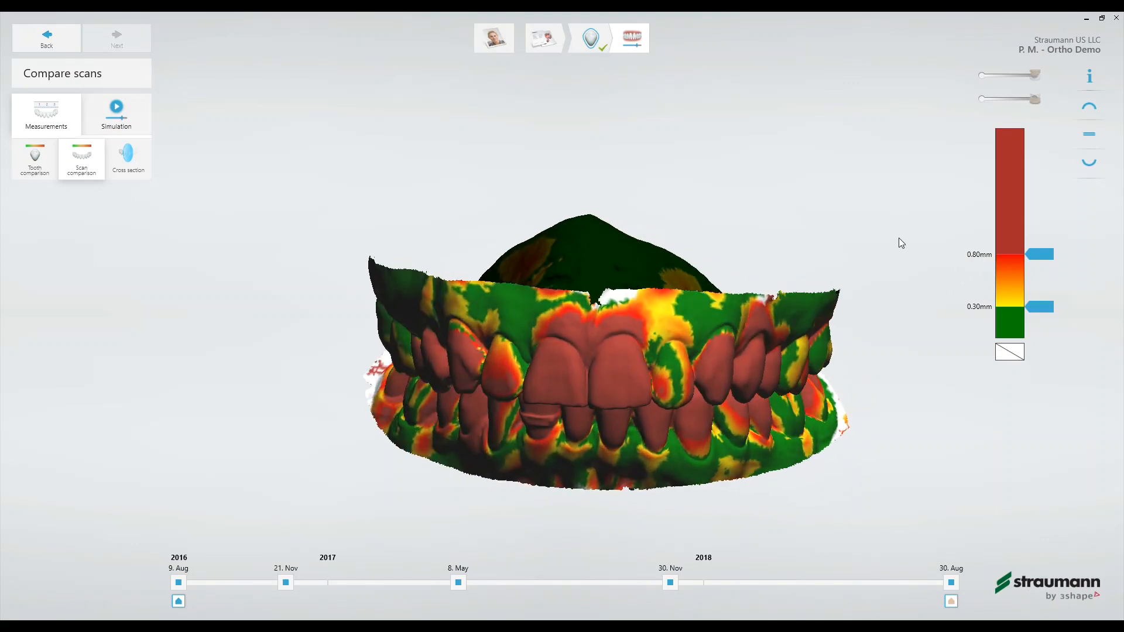
pyautogui.moveTo(1033, 258); pyautogui.dragTo(1042, 177)
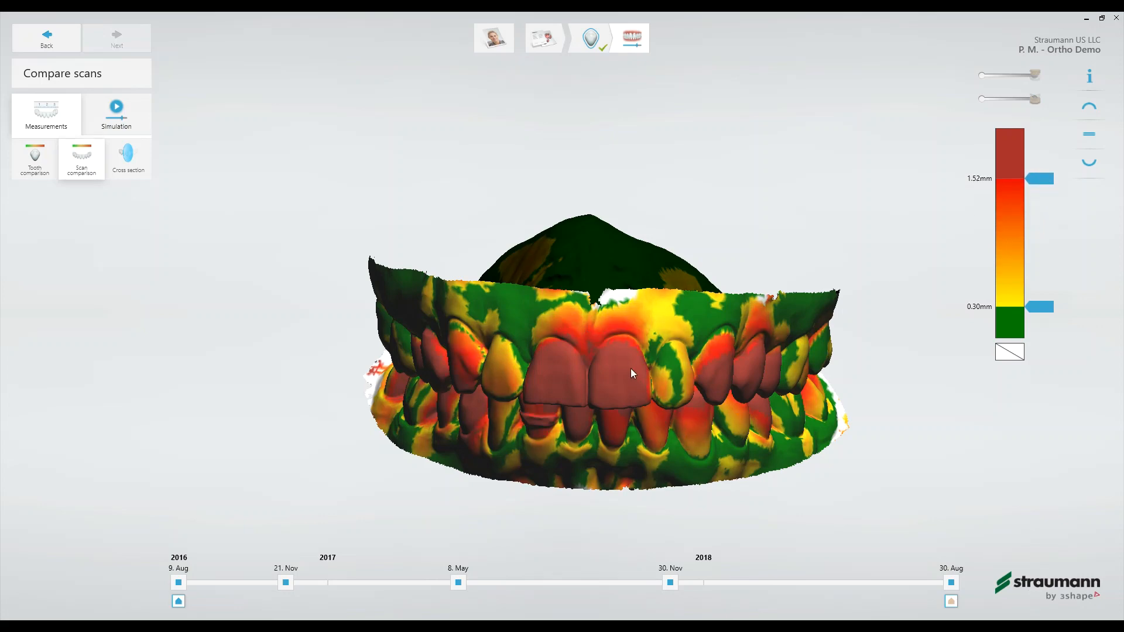
pyautogui.moveTo(630, 367); pyautogui.dragTo(593, 411, button='right')
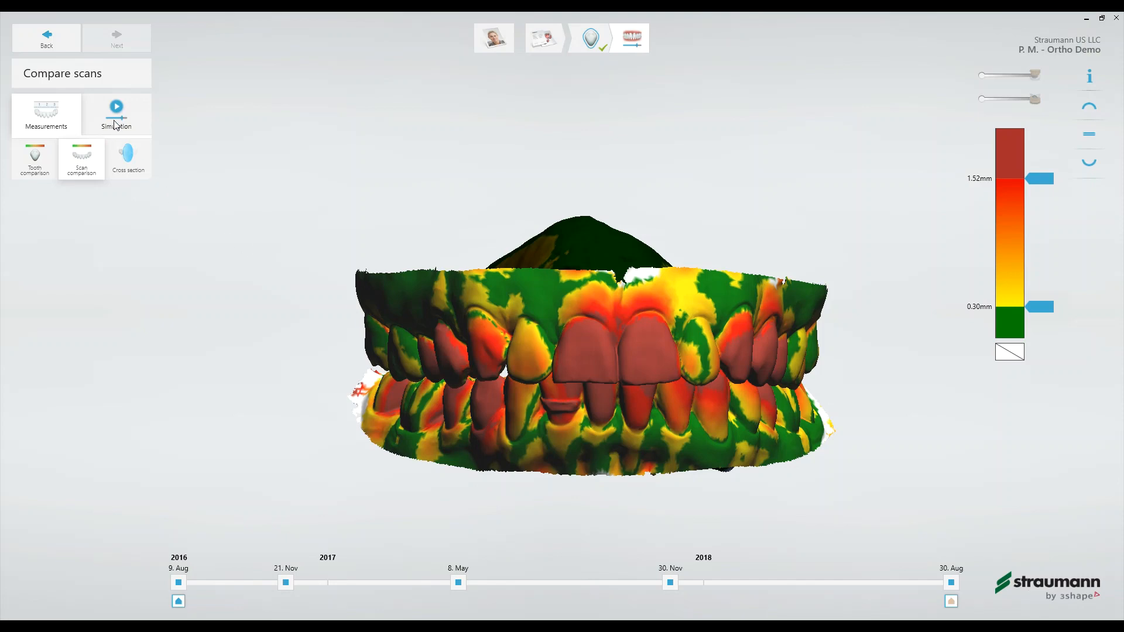
pyautogui.moveTo(770, 414)
pyautogui.mouseDown(button='right')
pyautogui.moveTo(729, 412)
pyautogui.moveTo(777, 412)
pyautogui.moveTo(761, 422)
pyautogui.mouseUp(button='right')
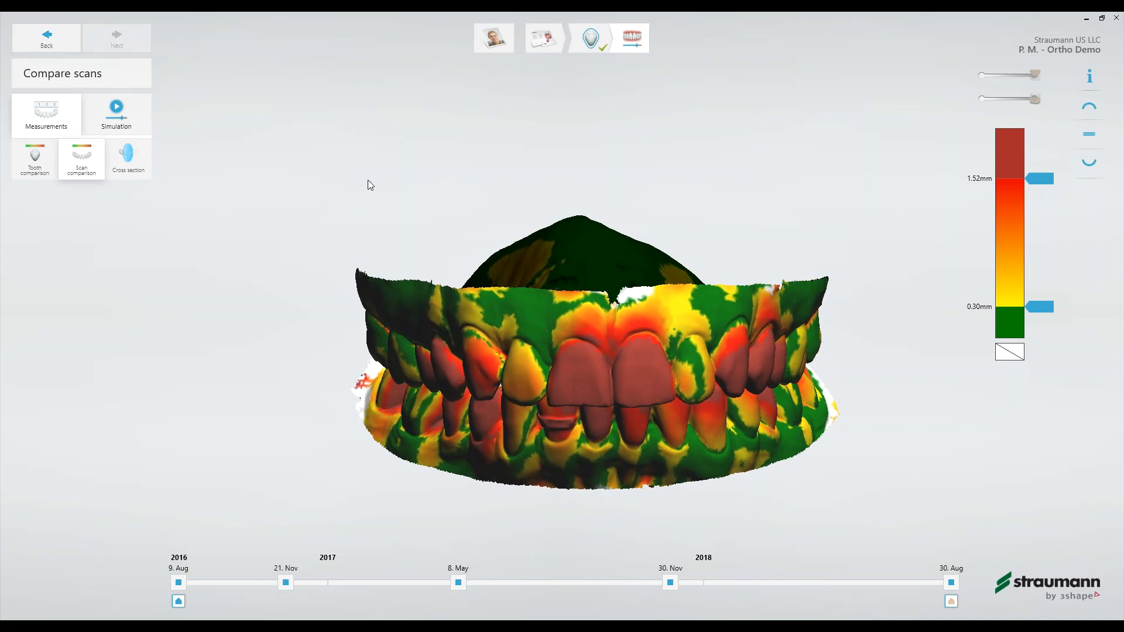
# - Play the simulation of the tooth movement across all scan dates with both arches seen from the front
pyautogui.click(116, 113)
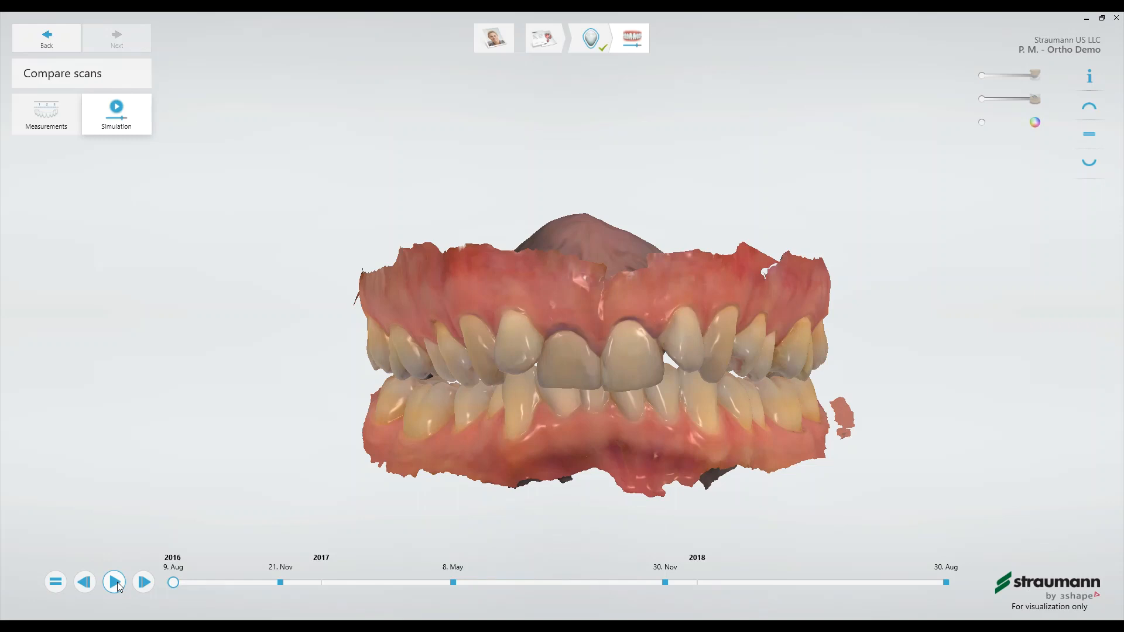
pyautogui.click(117, 585)
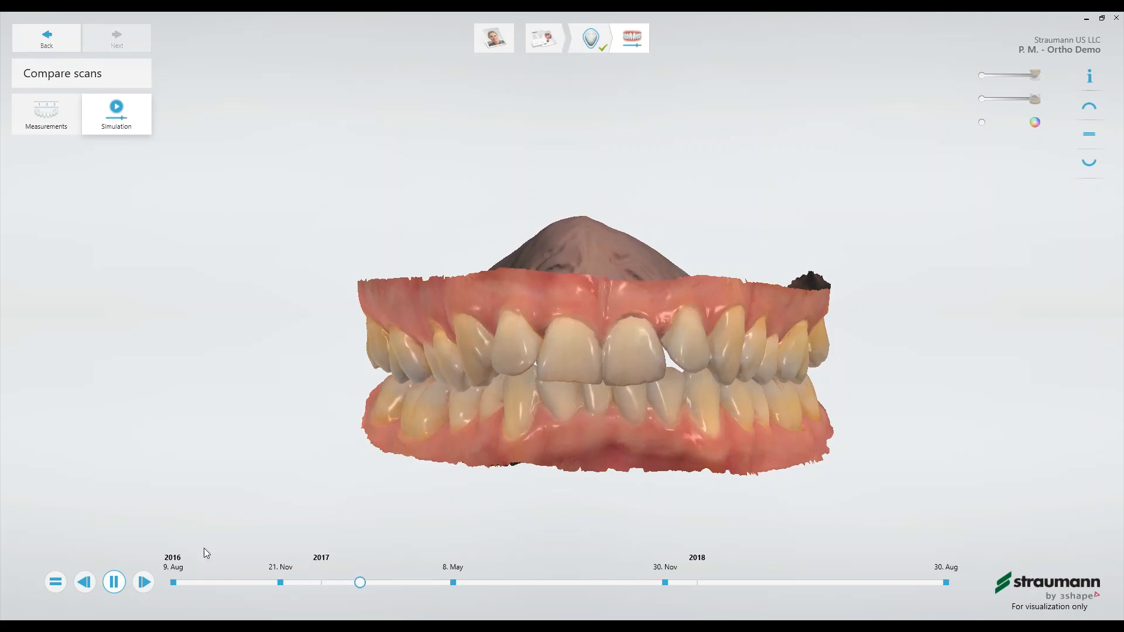
pyautogui.scroll(2, 603, 380)
pyautogui.scroll(5, 605, 383)
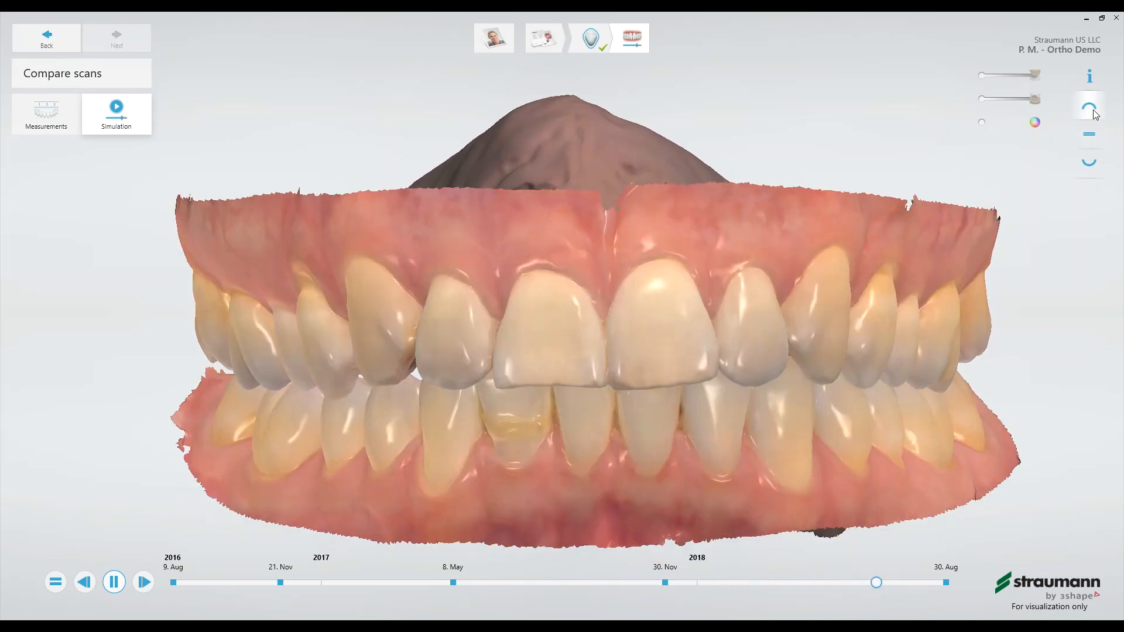
# - Show only the upper arch and play its simulation, then replay it with the alternative transition mode
pyautogui.click(1090, 108)
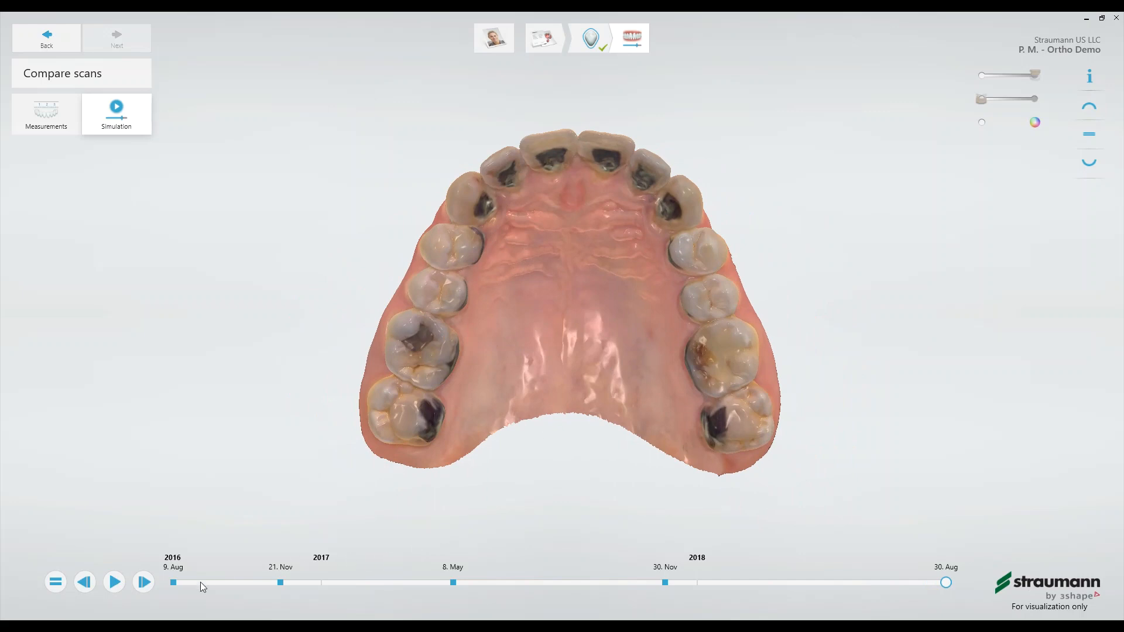
pyautogui.click(114, 587)
pyautogui.click(56, 582)
pyautogui.click(115, 582)
# - Step the upper arch simulation back and forth between the 9 Aug 2016 and 30 Aug 2018 scans
pyautogui.click(91, 585)
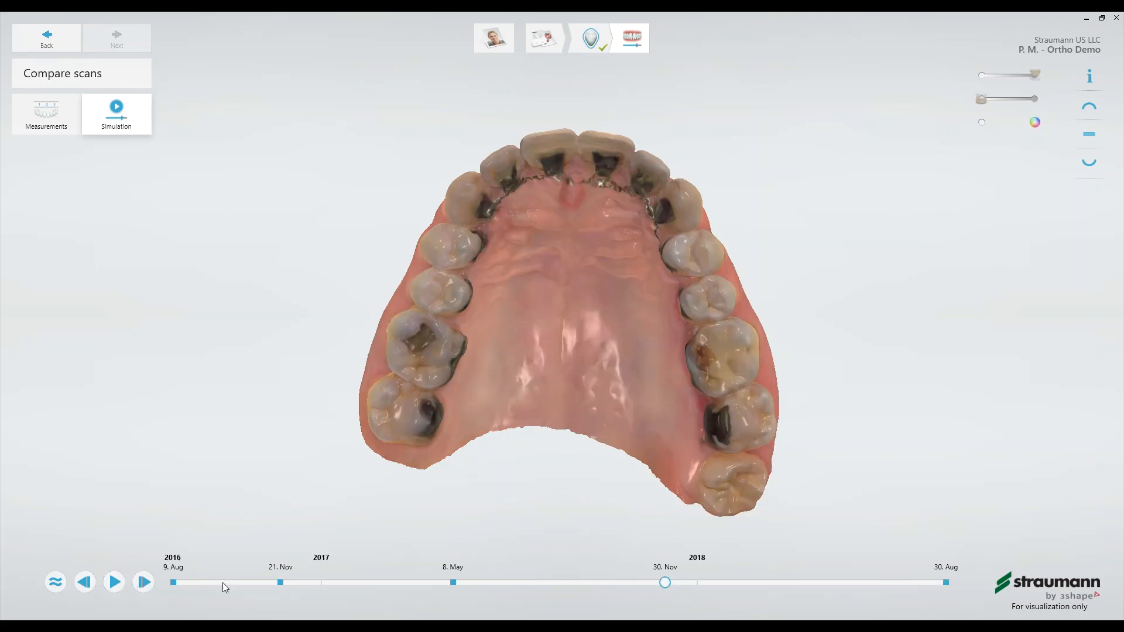
pyautogui.click(84, 584)
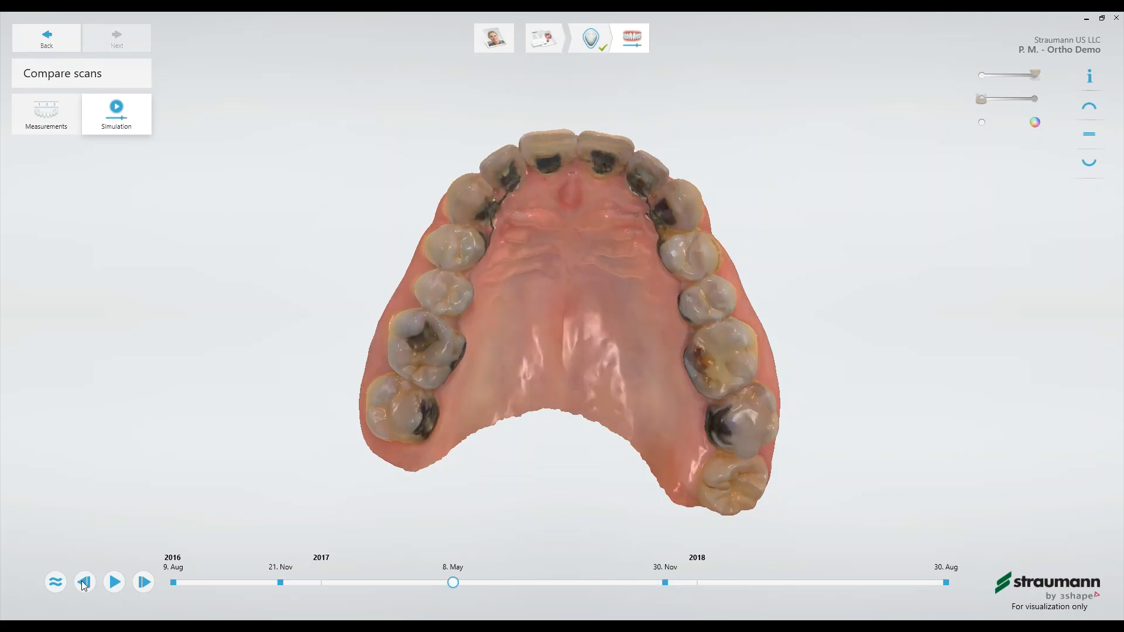
pyautogui.click(84, 583)
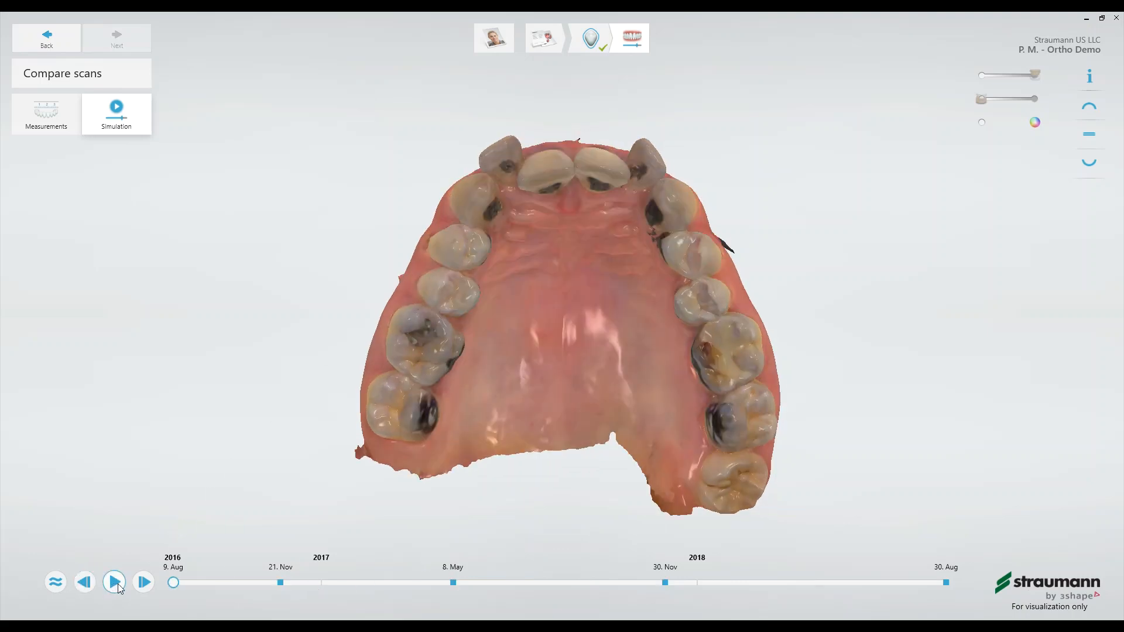
pyautogui.click(145, 583)
pyautogui.click(145, 583)
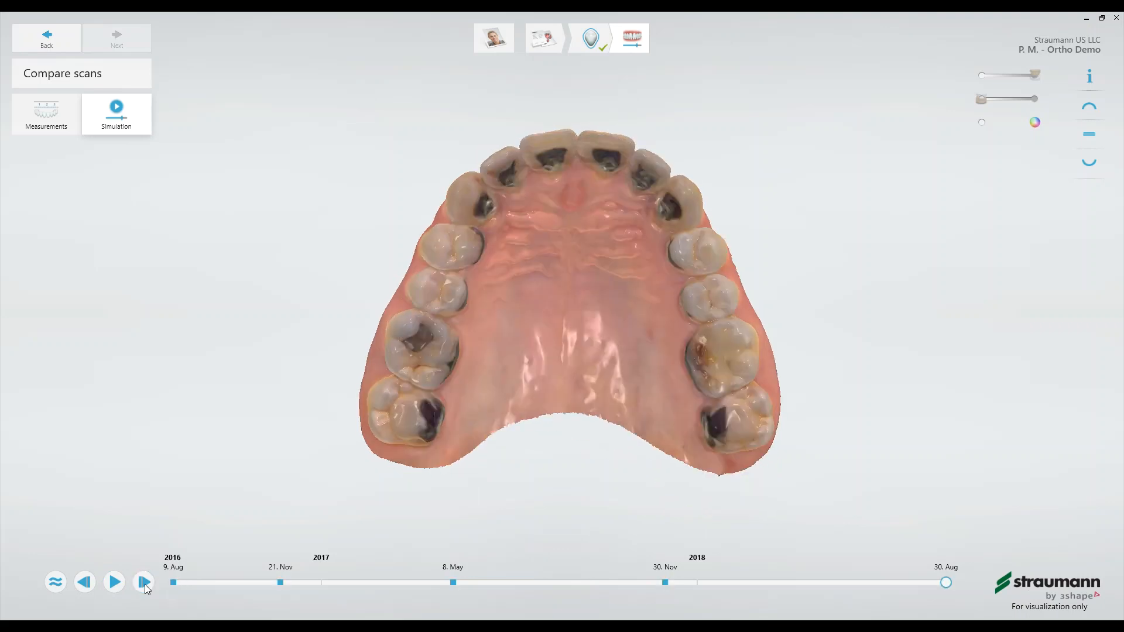
pyautogui.click(88, 588)
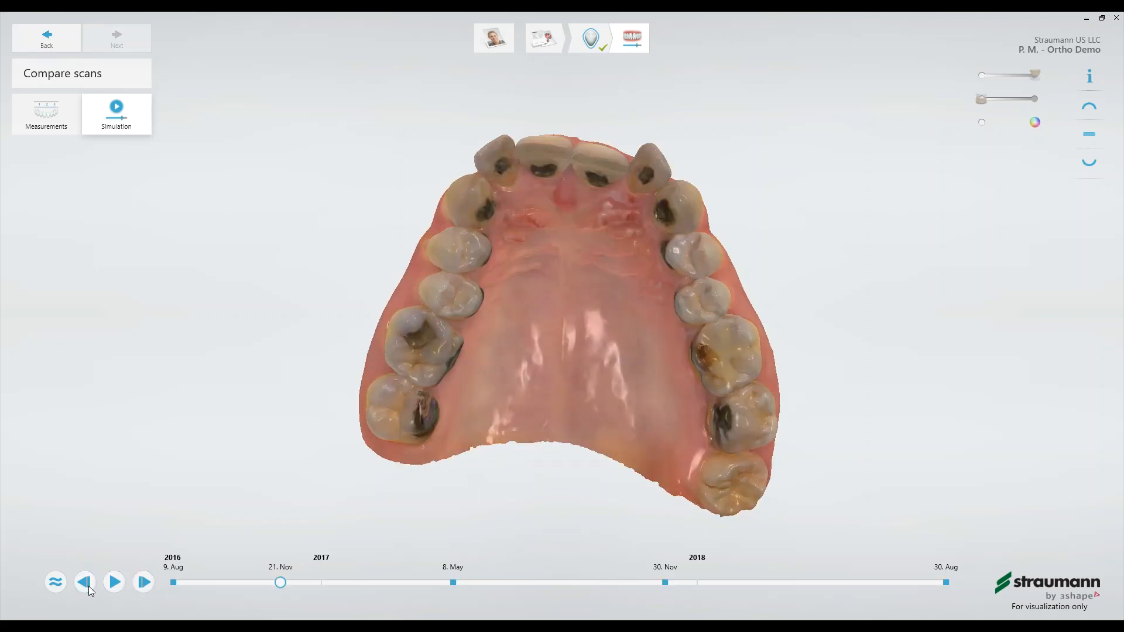
pyautogui.click(145, 583)
pyautogui.click(145, 583)
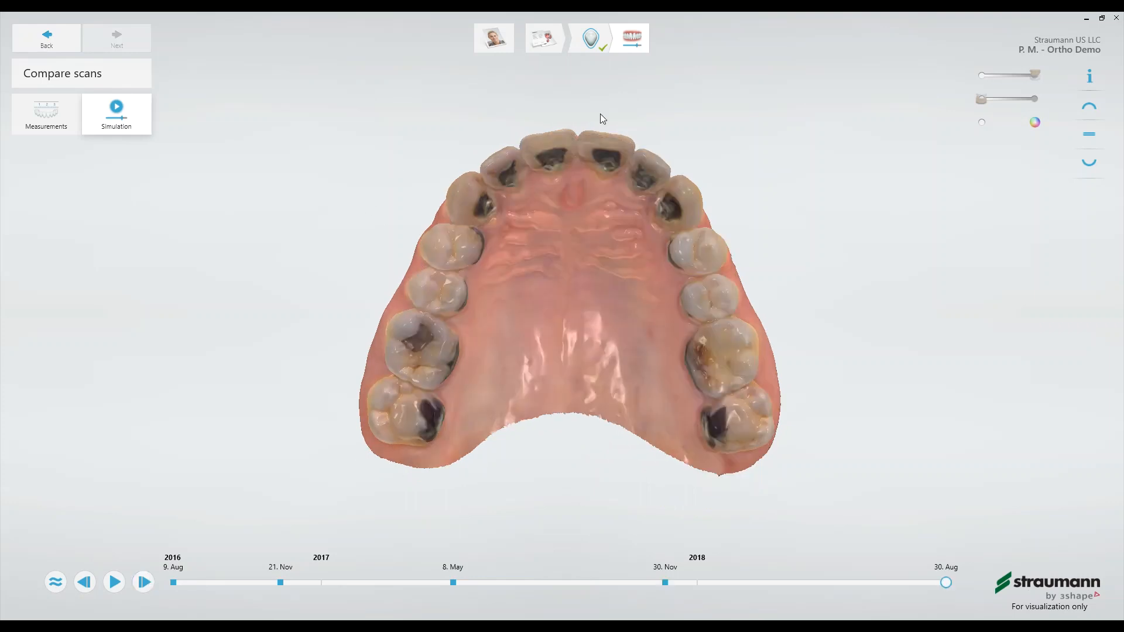
# - Display both arches in the front bite view and replay the simulation from the first scan date
pyautogui.click(1088, 135)
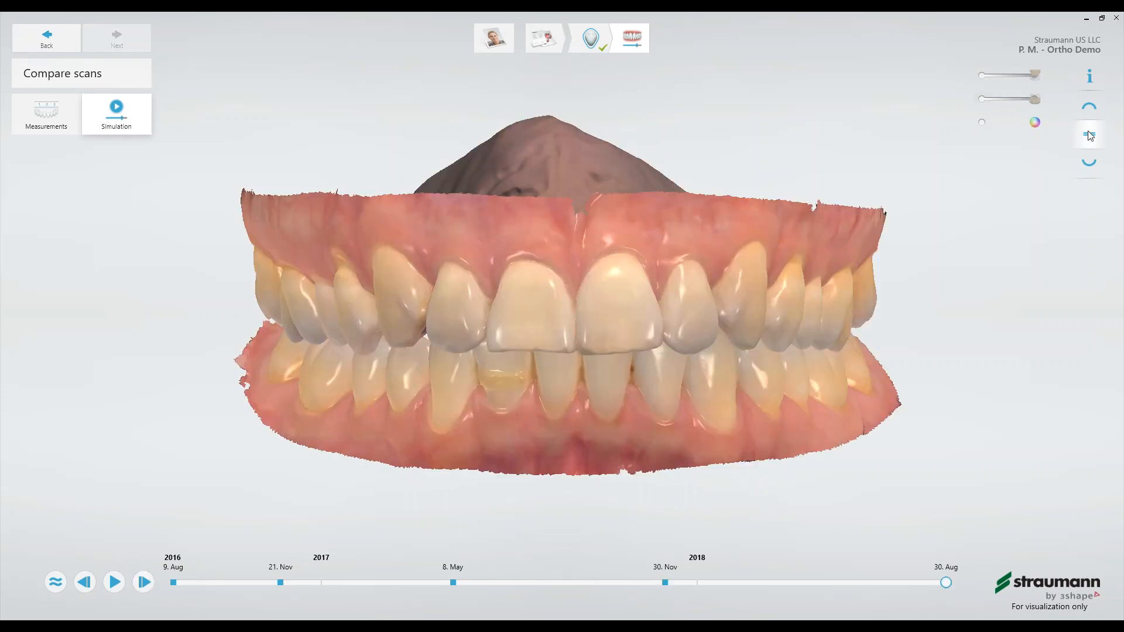
pyautogui.click(115, 582)
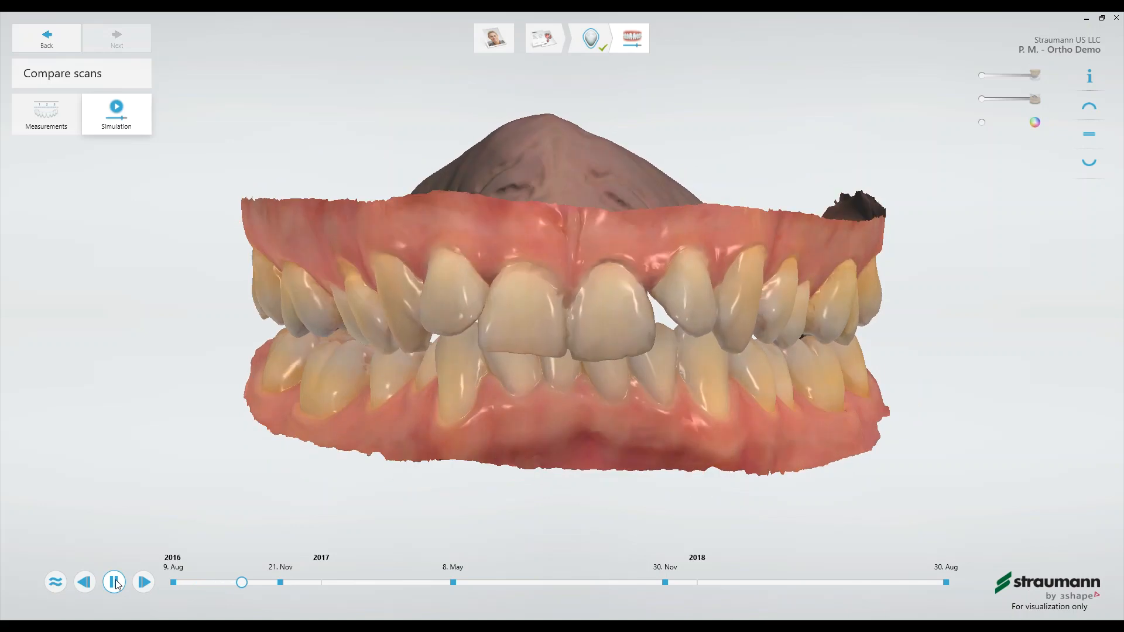